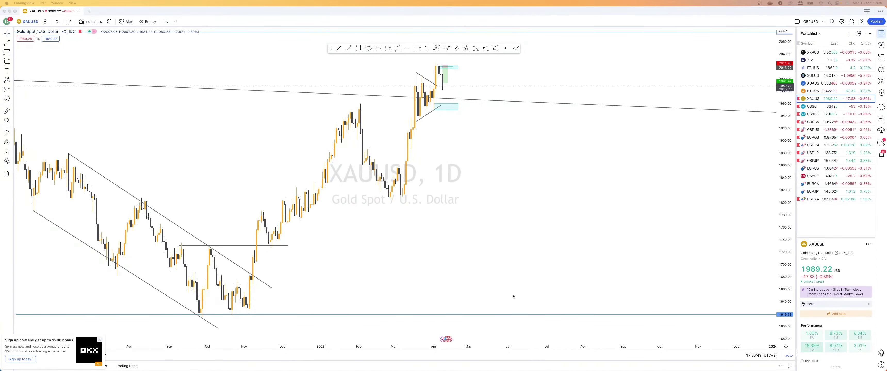
Switch the gold XAUUSD chart from daily to 4-hour candles.
left_click(498, 252)
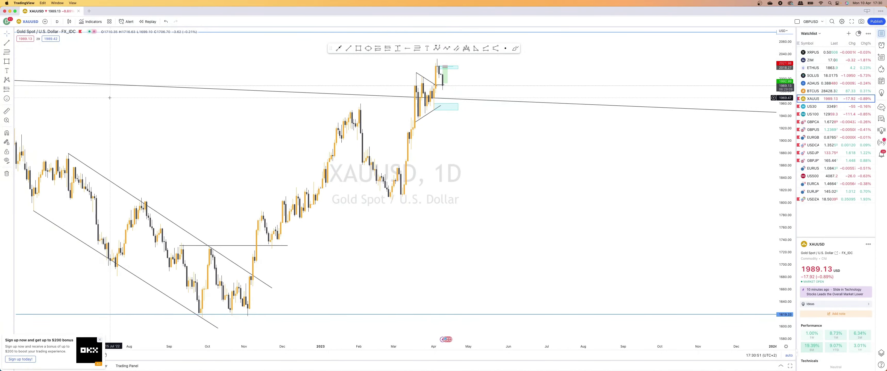
left_click(57, 21)
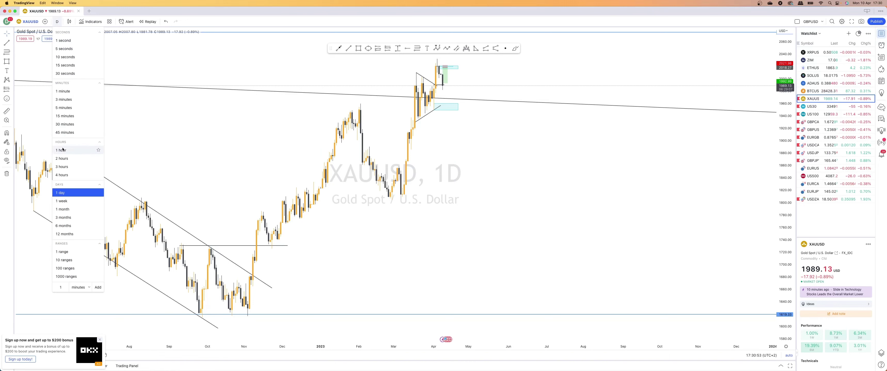
left_click(67, 175)
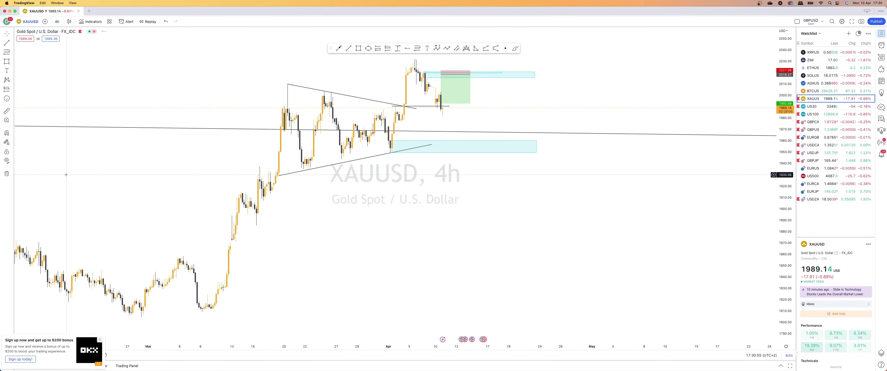
Zoom the 4-hour chart and select the upper cyan supply zone.
scroll(200, 172, "up", 5)
scroll(200, 172, "up", 2)
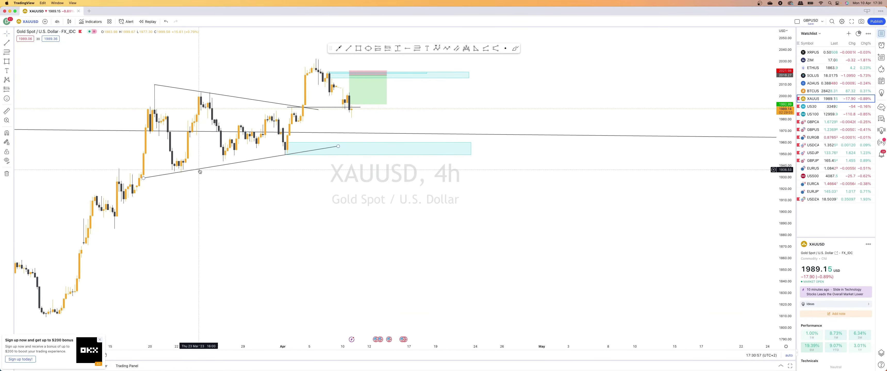
scroll(214, 166, "down", 2)
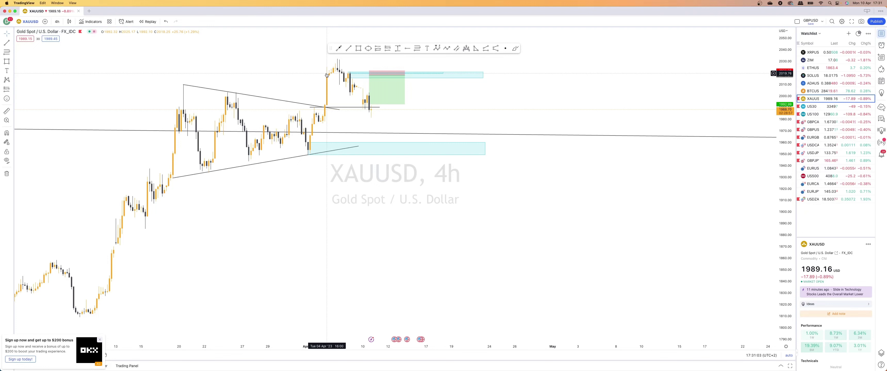
left_click(349, 73)
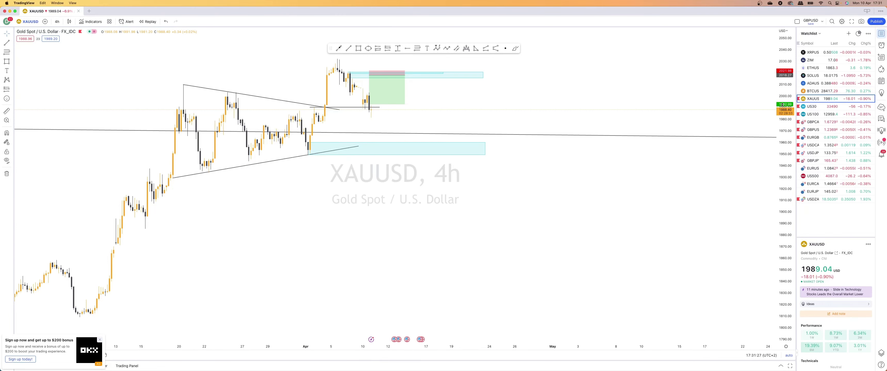
Open US30 from the watchlist on 1-hour candles and zoom out.
left_click(807, 108)
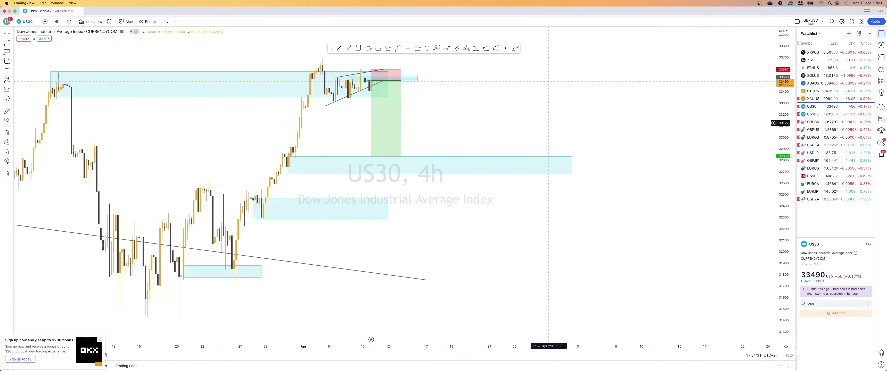
left_click(57, 21)
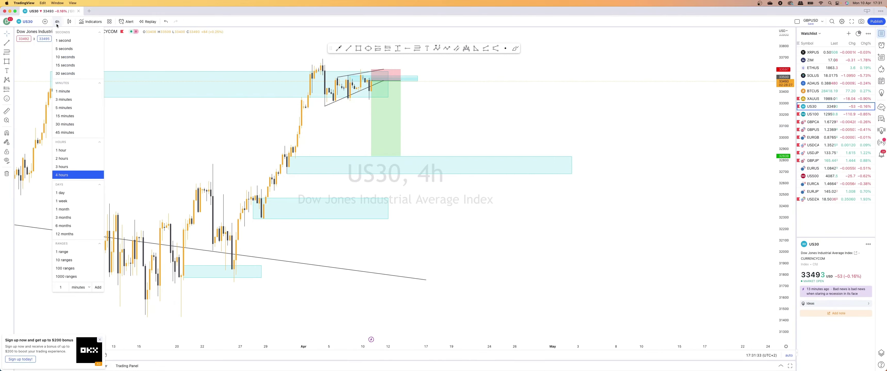
left_click(61, 150)
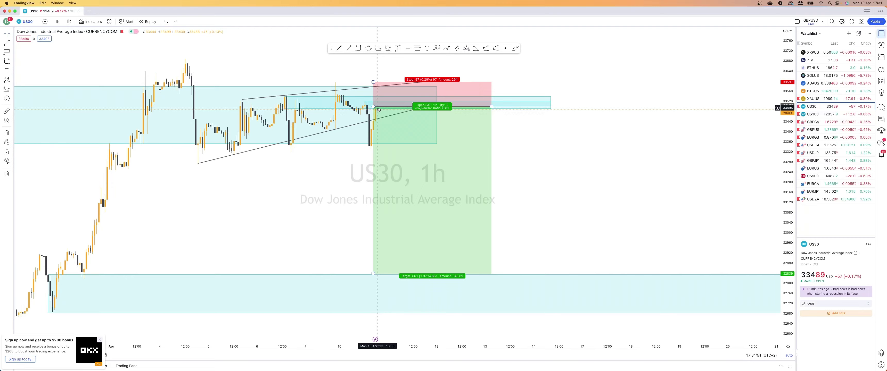
scroll(378, 110, "down", 5)
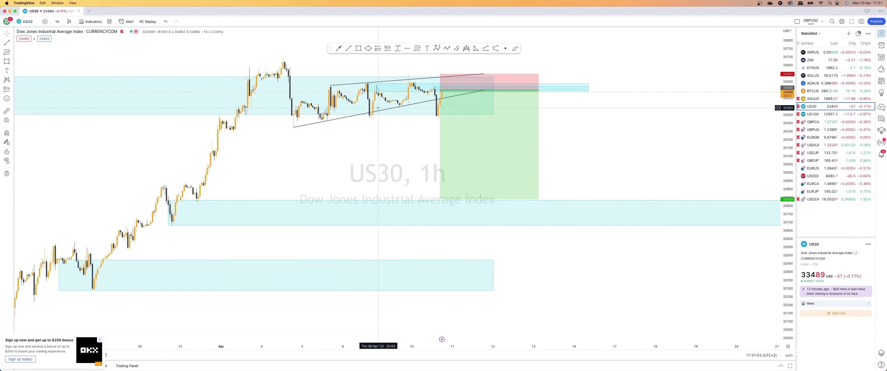
Switch to the US100 Nasdaq 1-hour chart from the watchlist.
left_click(816, 115)
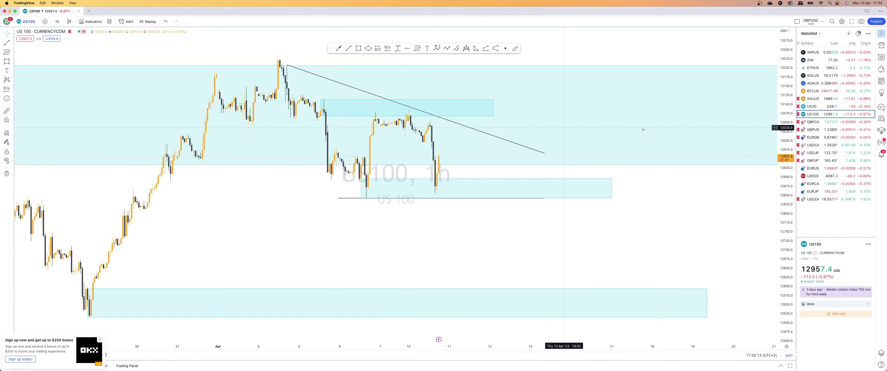
Open GBPCAD, zoom out, and inspect the short position's stop and target before deselecting it.
left_click(811, 124)
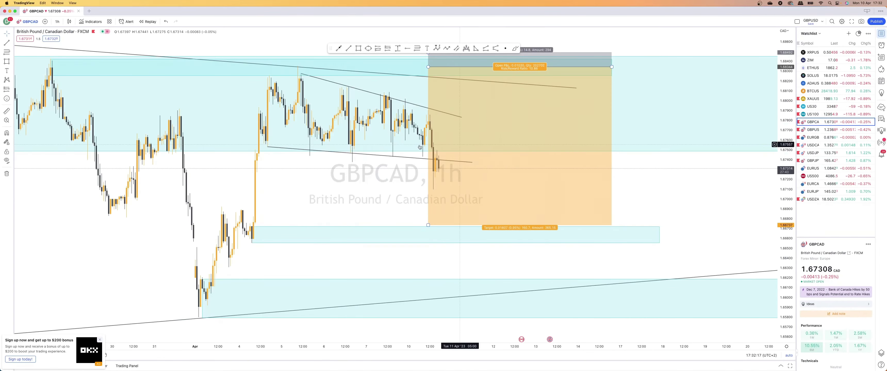
scroll(450, 132, "down", 2)
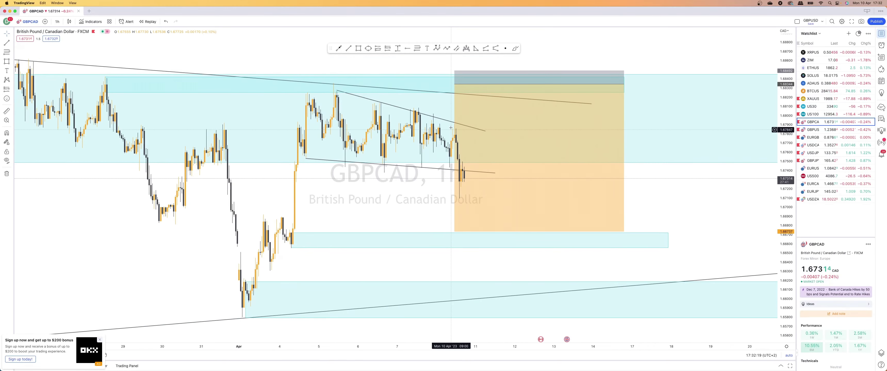
left_click(457, 89)
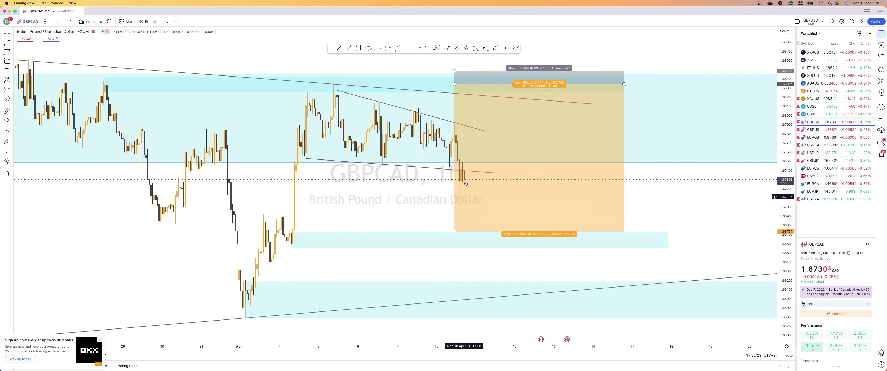
key("Escape")
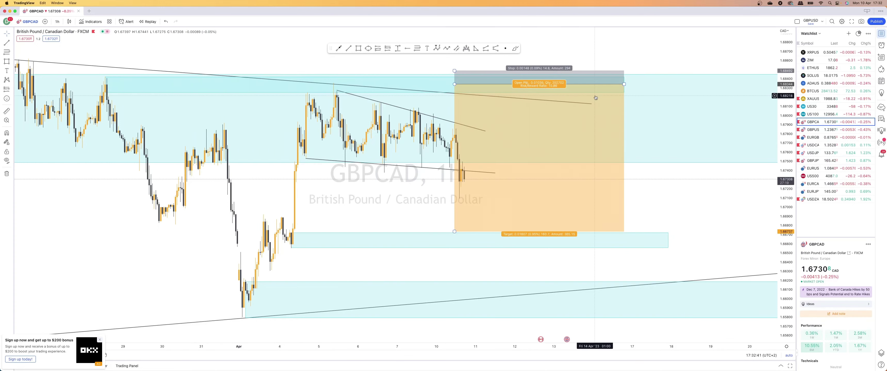
Open GBPUSD on 4-hour candles and briefly select the middle cyan demand zone.
left_click(813, 130)
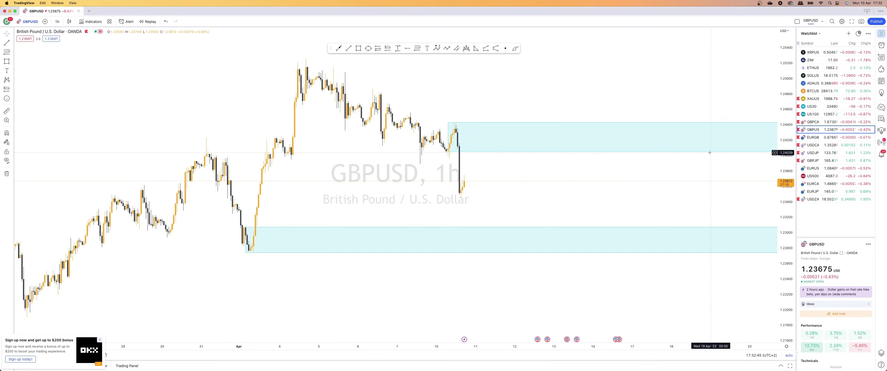
left_click(56, 24)
left_click(65, 176)
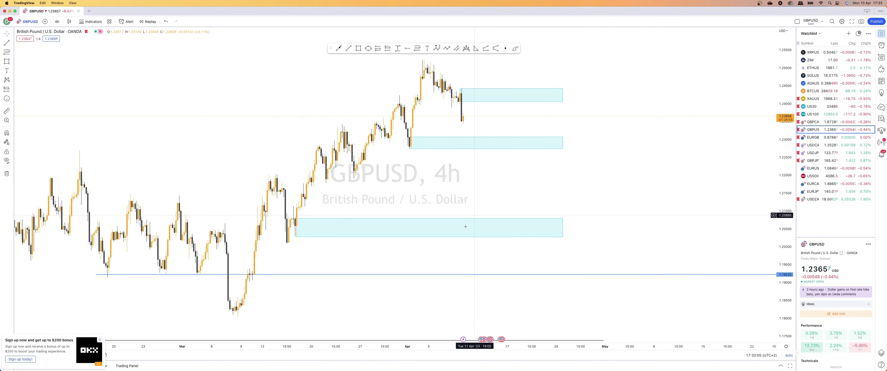
left_click(451, 150)
left_click(451, 188)
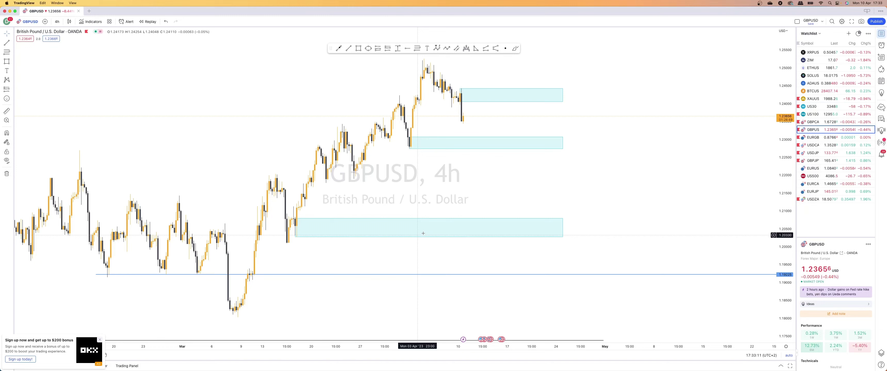
left_click(810, 138)
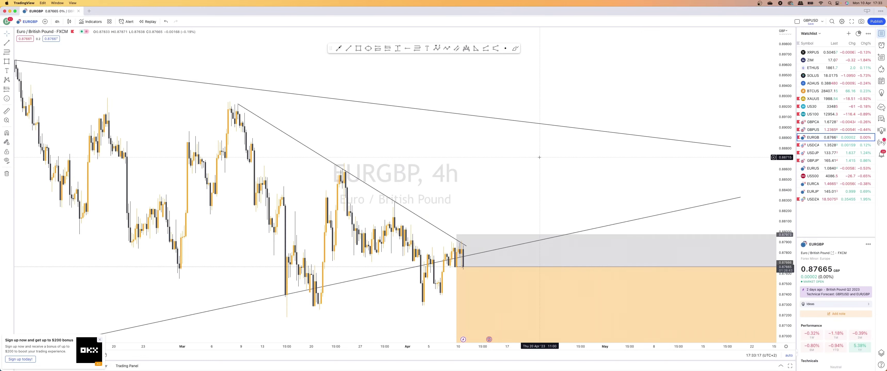
left_click(465, 273)
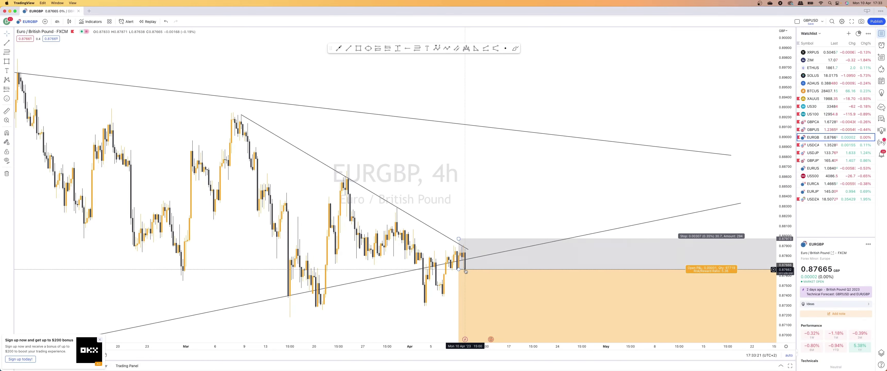
scroll(465, 272, "right", 5)
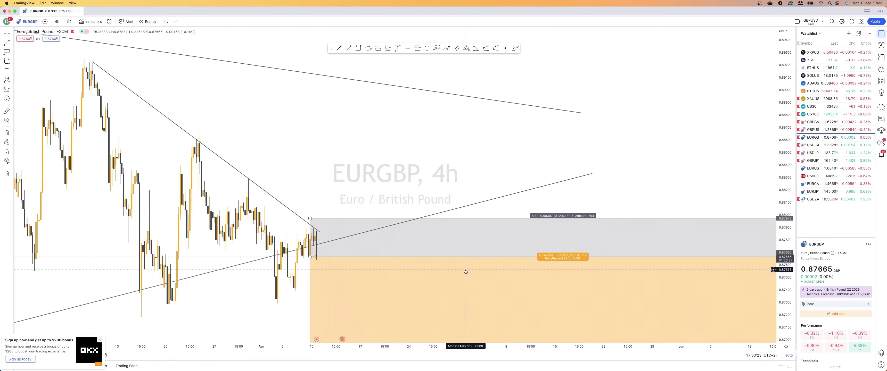
left_click(56, 22)
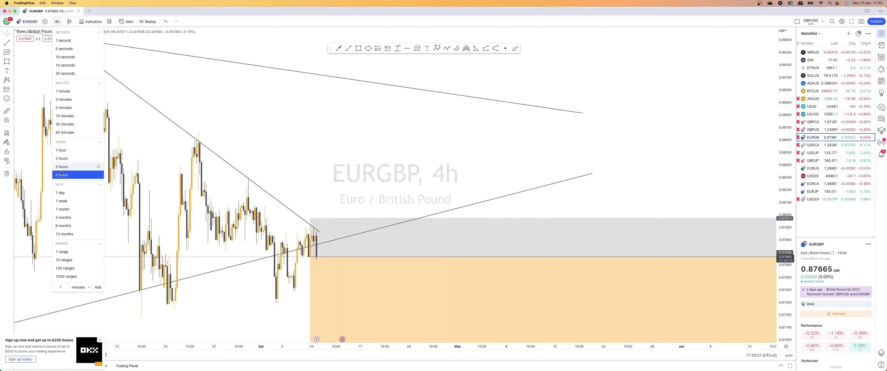
left_click(60, 193)
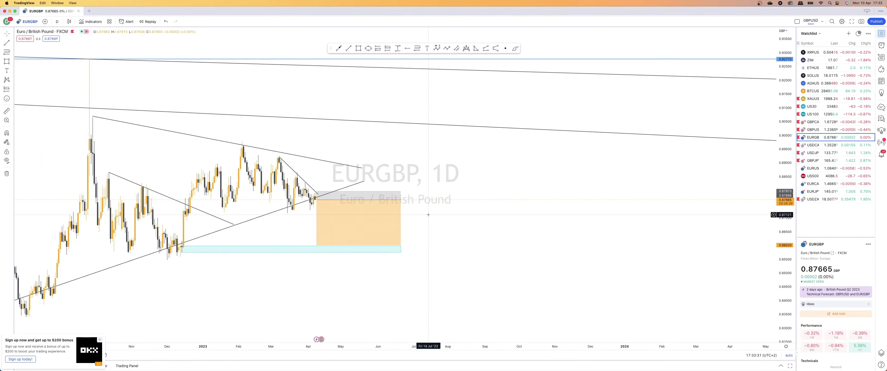
scroll(428, 214, "left", 5)
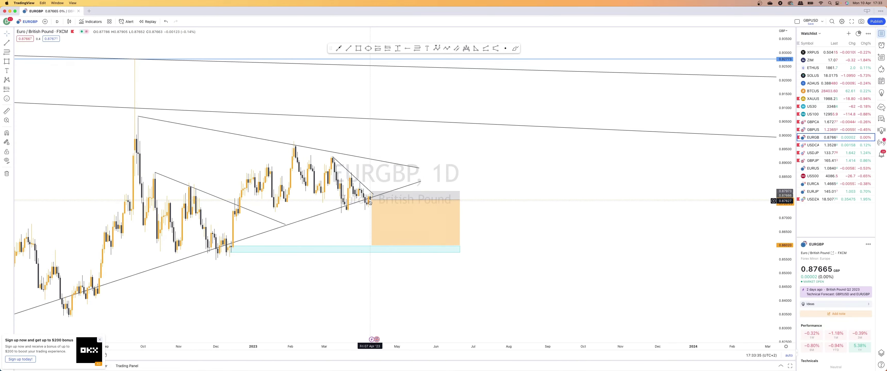
scroll(370, 203, "up", 3)
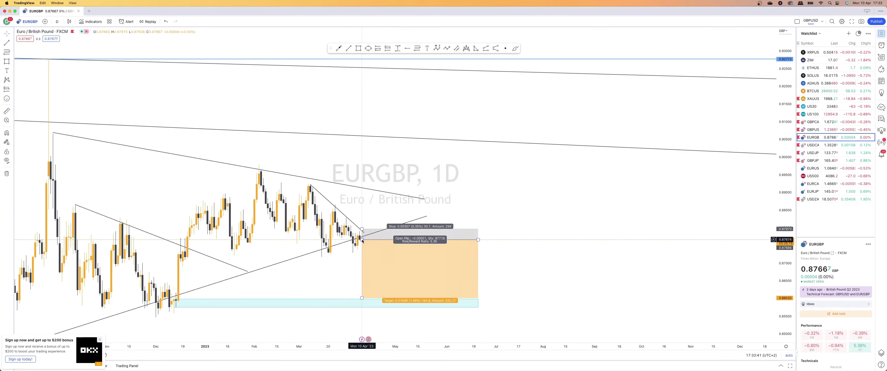
scroll(381, 264, "up", 3)
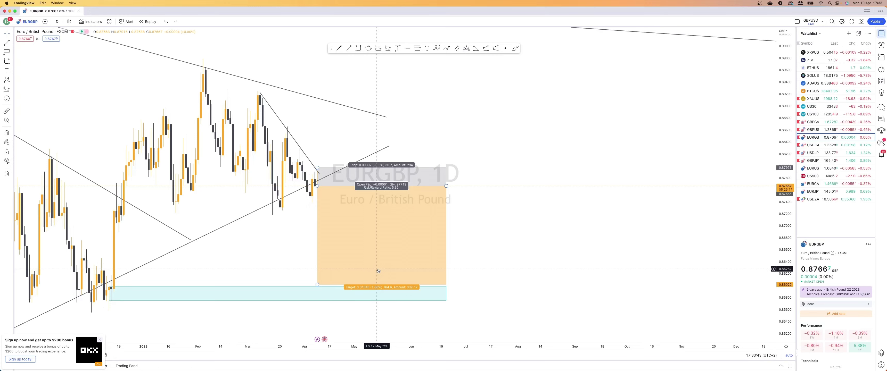
scroll(386, 251, "left", 5)
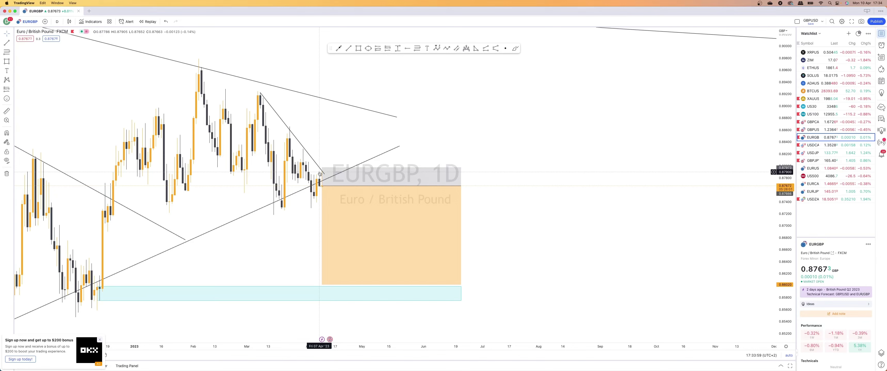
scroll(320, 271, "down", 5)
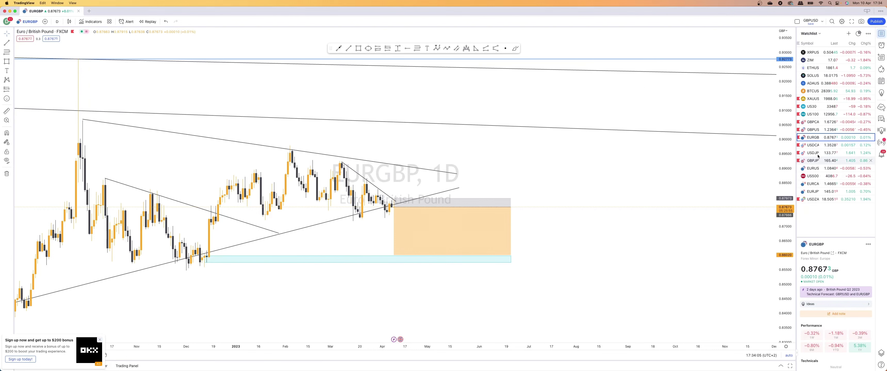
Open USDCAD from the watchlist on 4-hour candles.
left_click(813, 145)
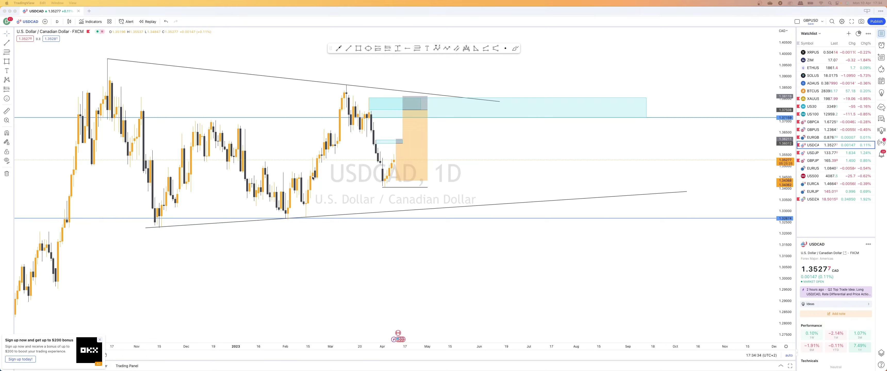
left_click(277, 141)
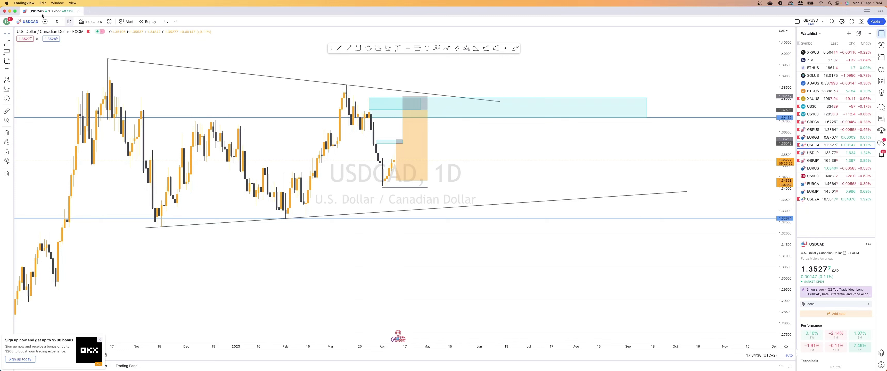
left_click(57, 21)
left_click(69, 175)
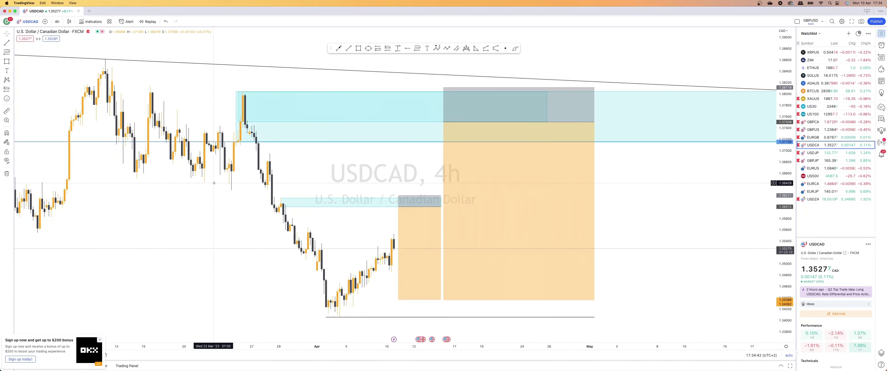
Zoom out and inspect the zone near 1.360 and the short position's stop and target.
scroll(214, 183, "down", 2)
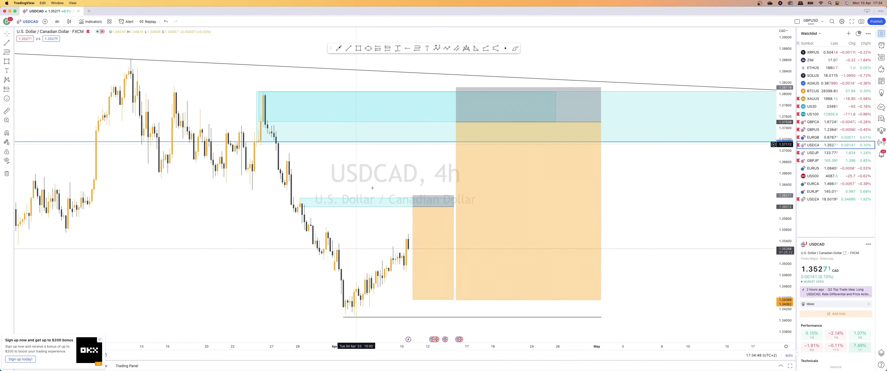
left_click(302, 206)
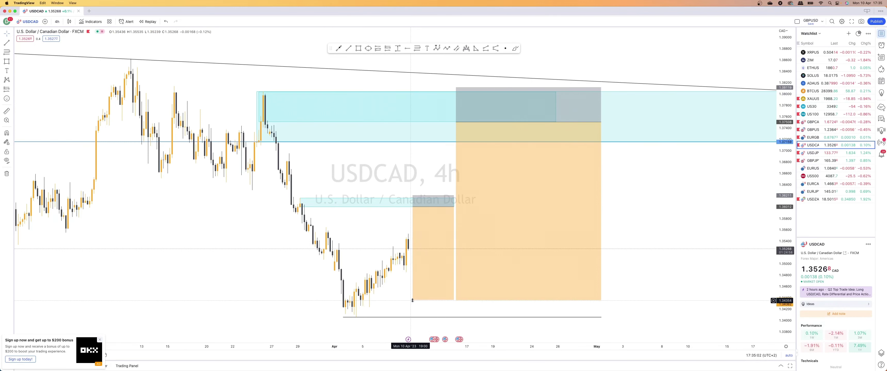
left_click(413, 300)
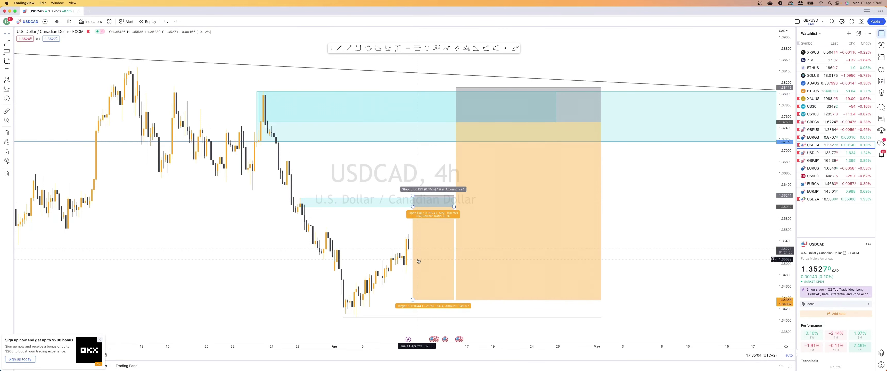
key("Escape")
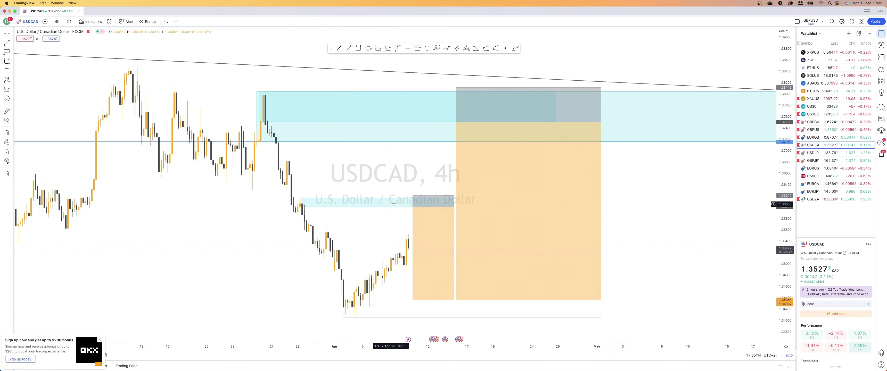
left_click(447, 48)
left_click(413, 211)
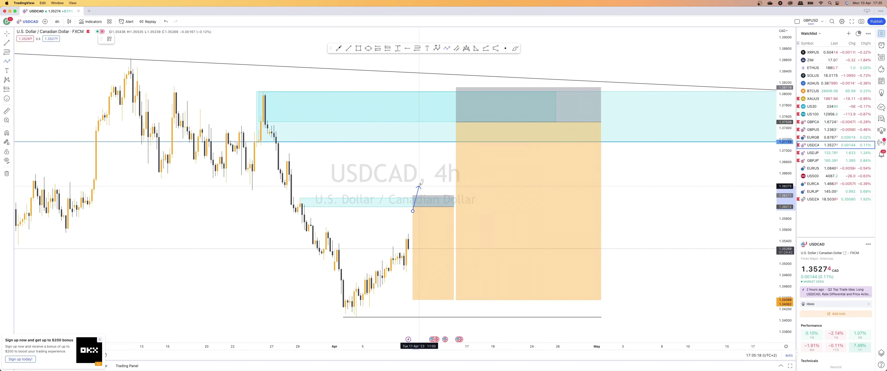
left_click(422, 183)
left_click(439, 204)
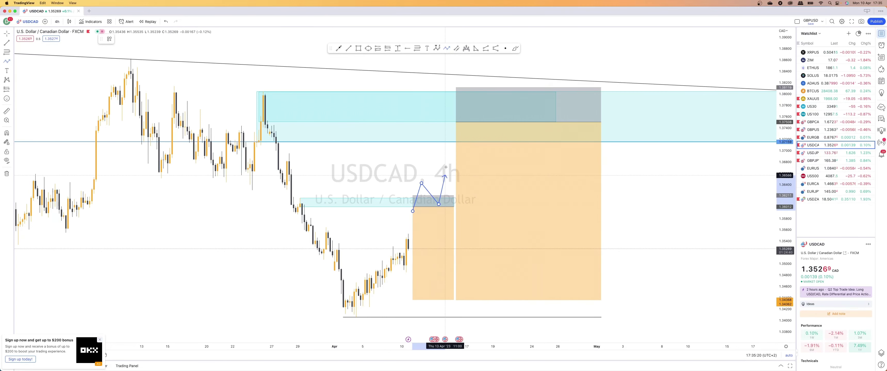
left_click(452, 142)
left_click(471, 161)
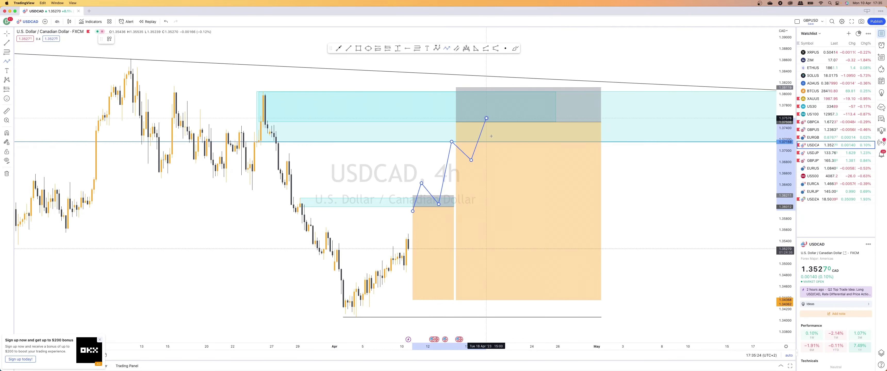
left_click(486, 118)
left_click(499, 163)
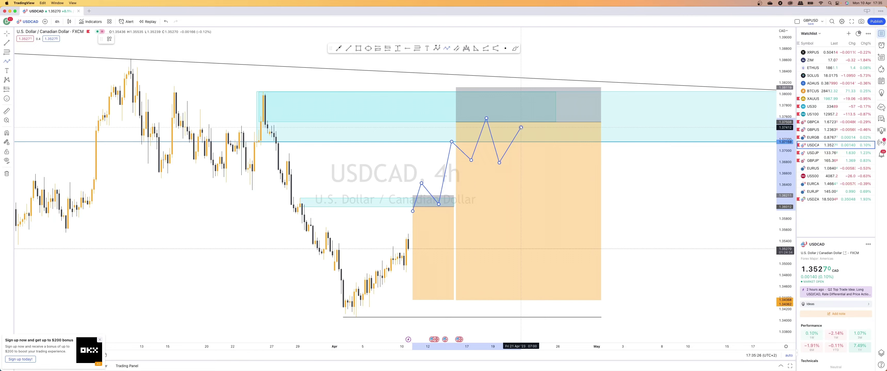
left_click(521, 127)
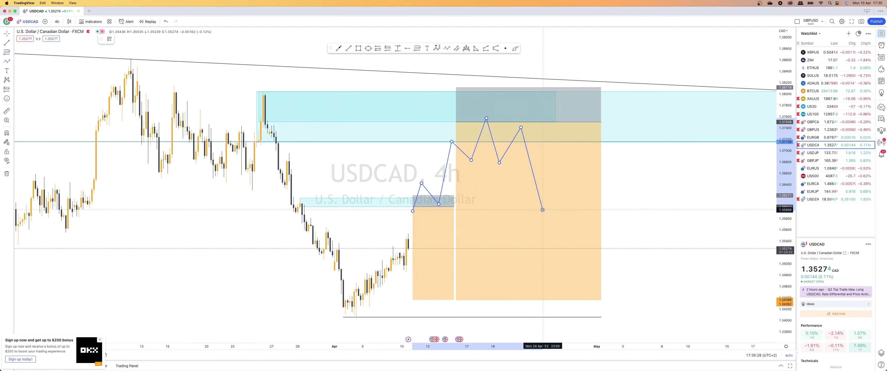
type("§")
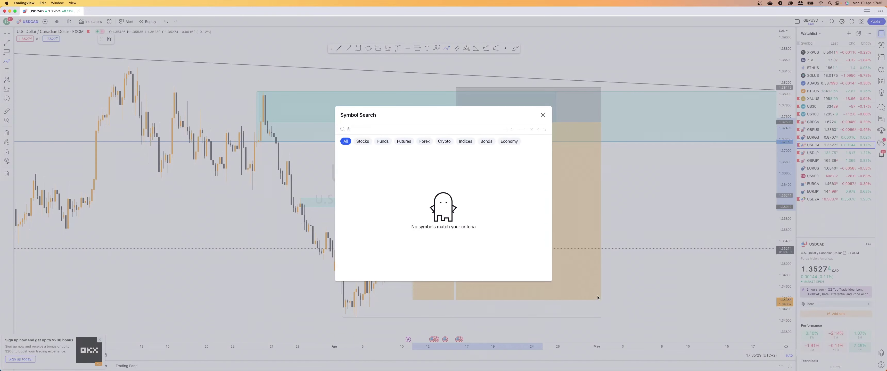
left_click(543, 115)
left_click(542, 210)
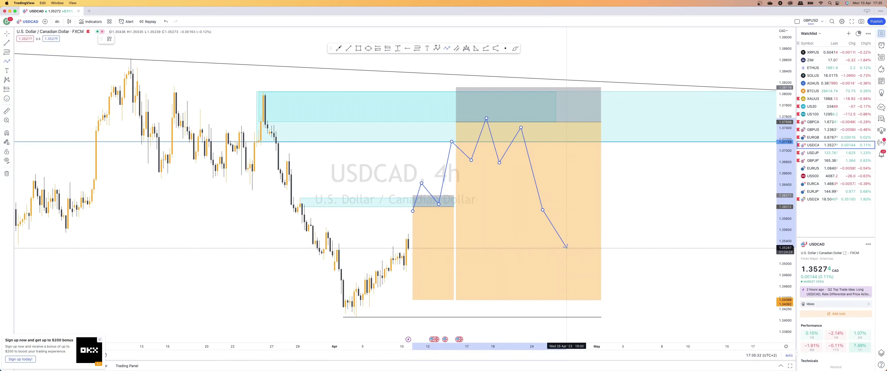
key("Escape")
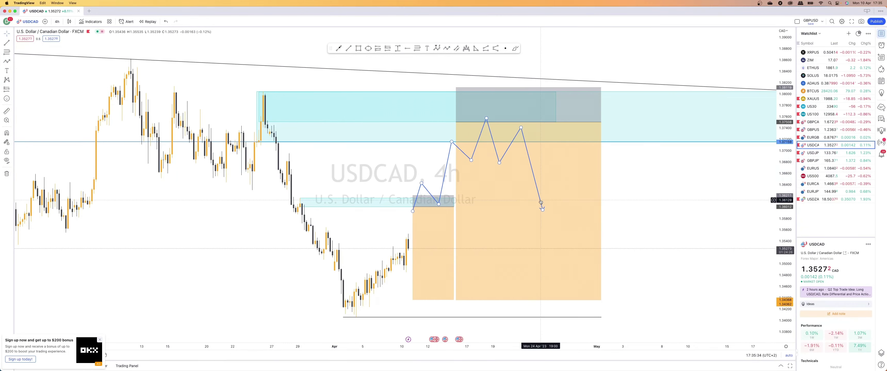
key("Delete")
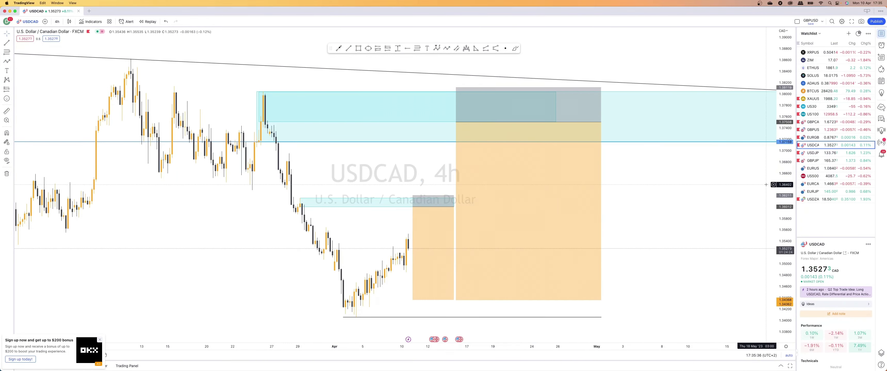
left_click(812, 153)
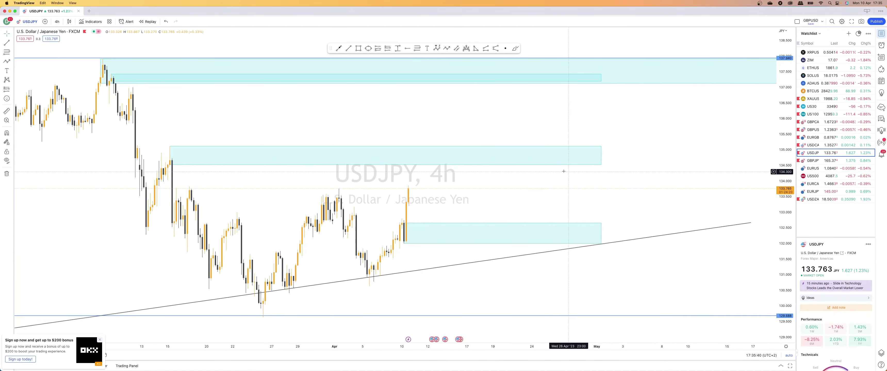
Zoom out on the USDJPY 4-hour chart and select the middle supply zone.
scroll(533, 173, "down", 2)
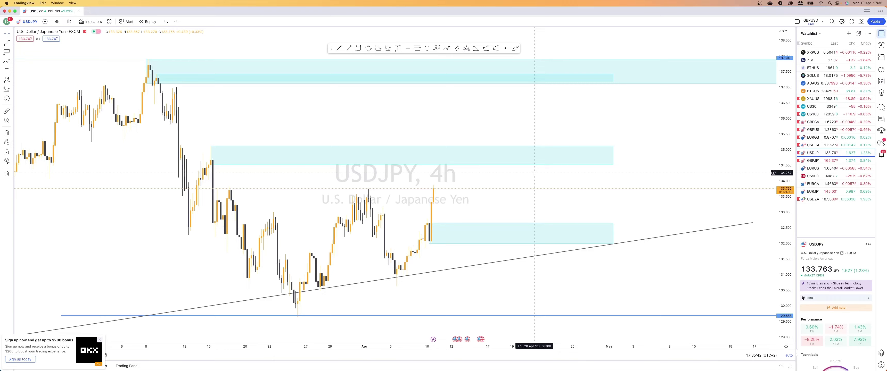
scroll(534, 172, "down", 3)
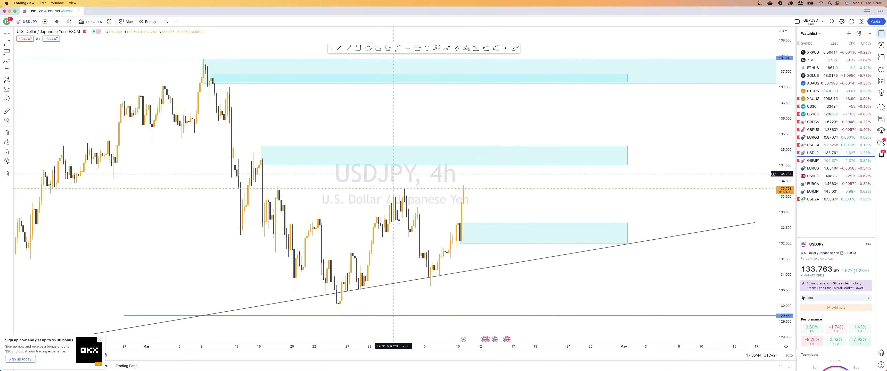
left_click(276, 165)
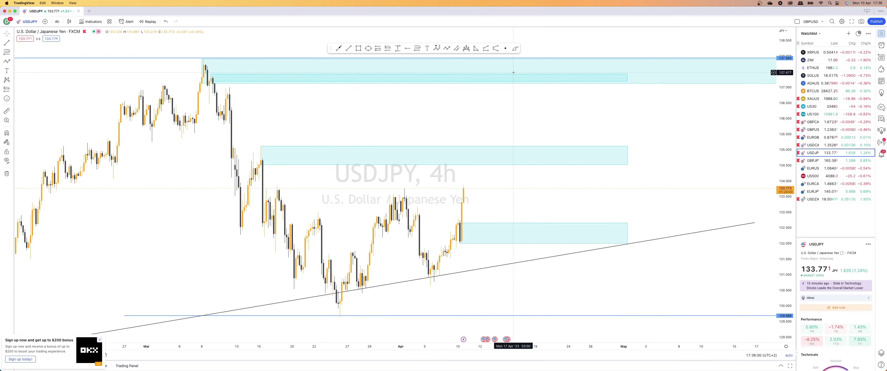
Switch USDJPY to daily candles and select the upper zone near 137.5.
left_click(60, 24)
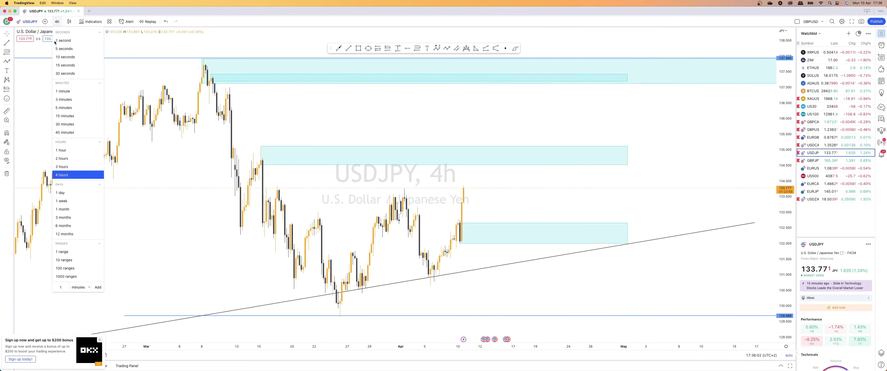
left_click(72, 194)
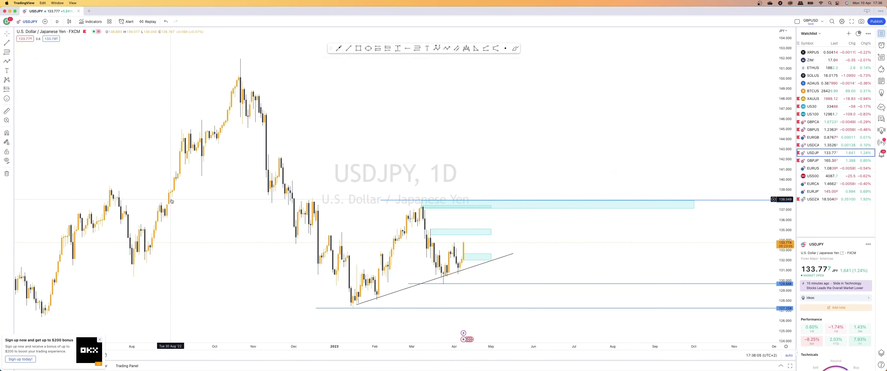
left_click(422, 202)
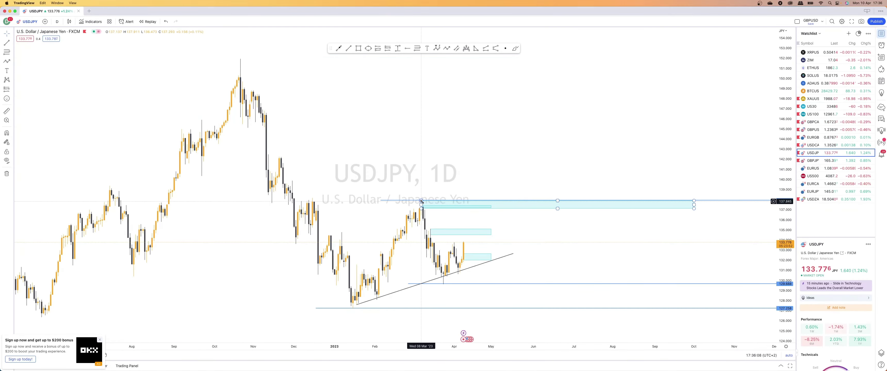
left_click(419, 196)
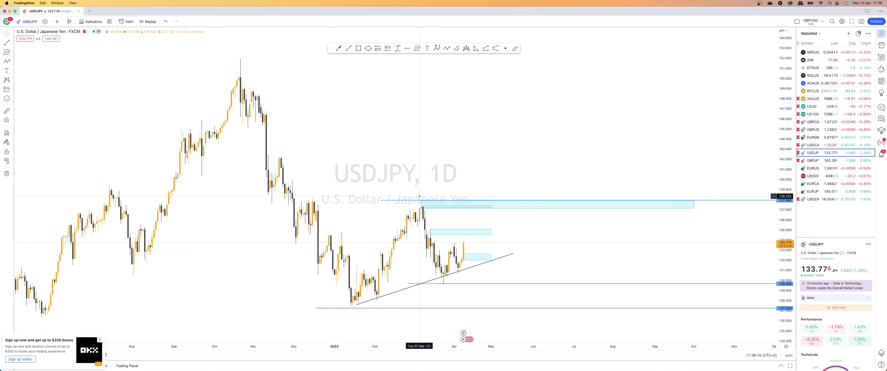
left_click(421, 200)
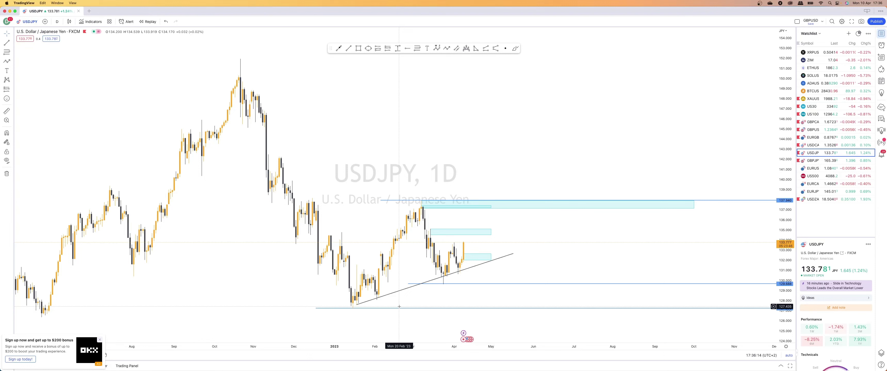
View the monthly chart zoomed into recent years, then return to 4-hour candles.
left_click(57, 21)
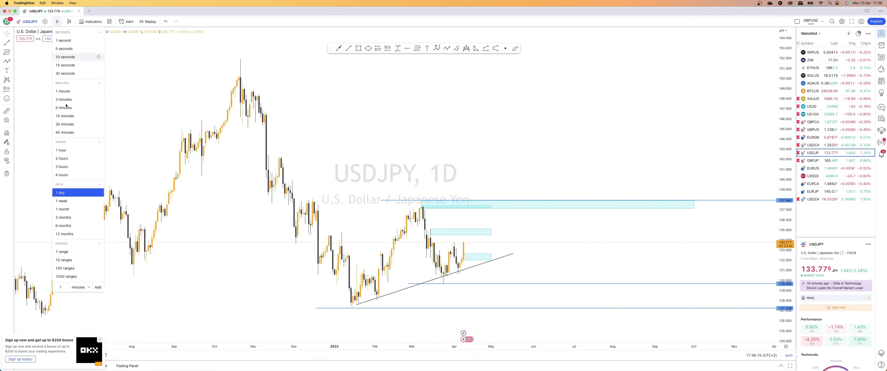
left_click(66, 211)
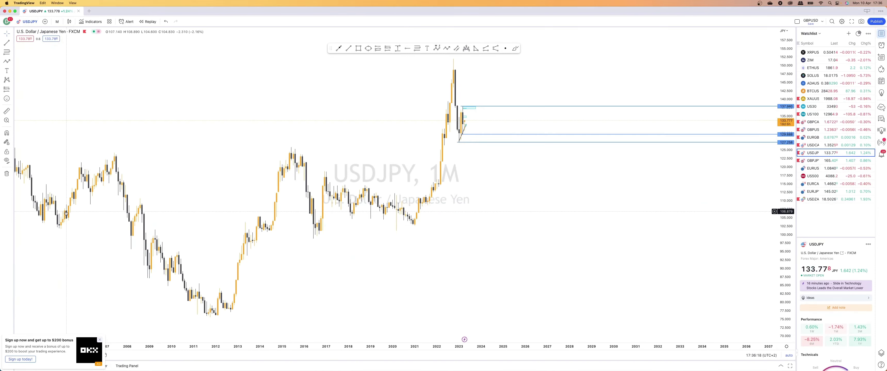
scroll(152, 184, "up", 5)
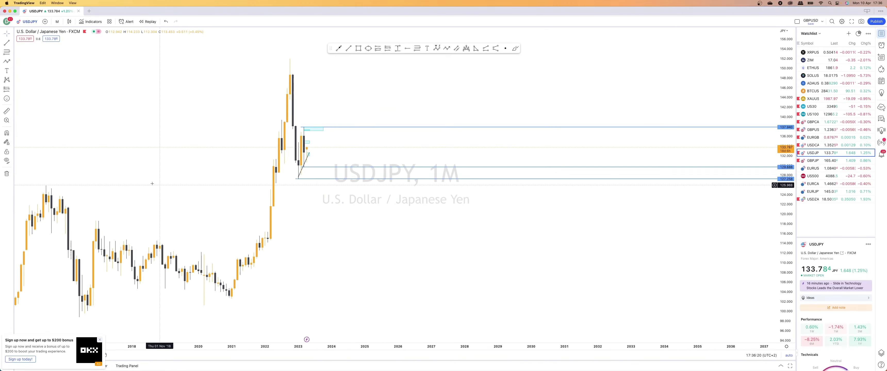
scroll(152, 183, "up", 1)
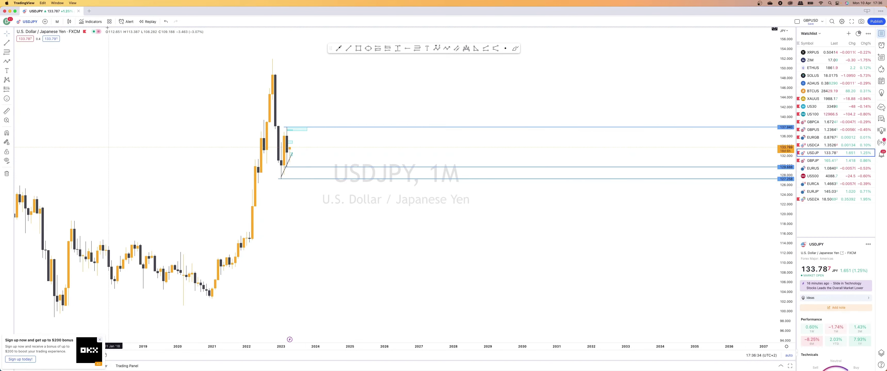
left_click(57, 21)
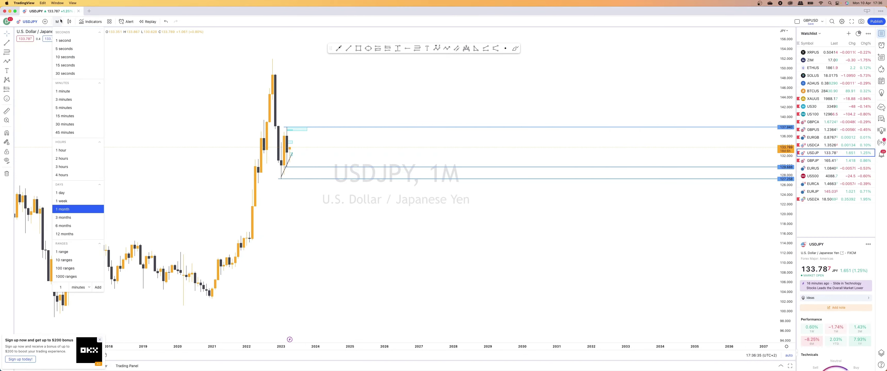
left_click(62, 174)
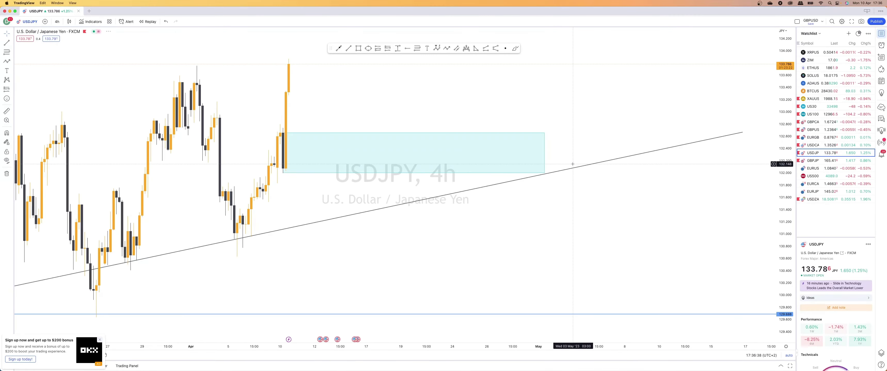
Open GBPJPY and zoom out to review its zones, then switch to USDZAR.
left_click(812, 161)
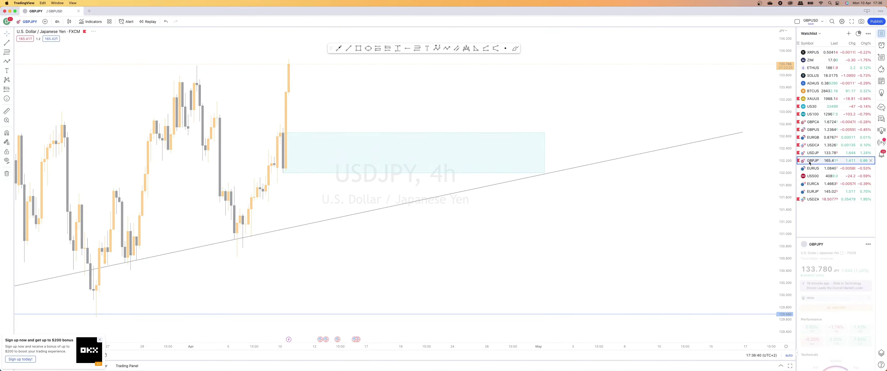
scroll(620, 180, "down", 3)
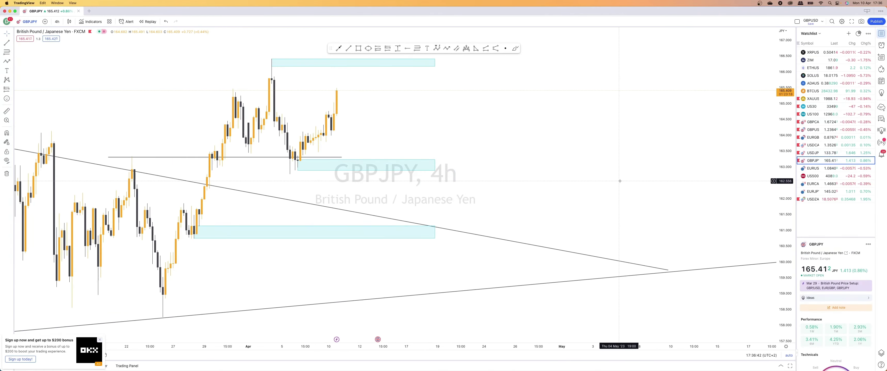
scroll(620, 181, "down", 5)
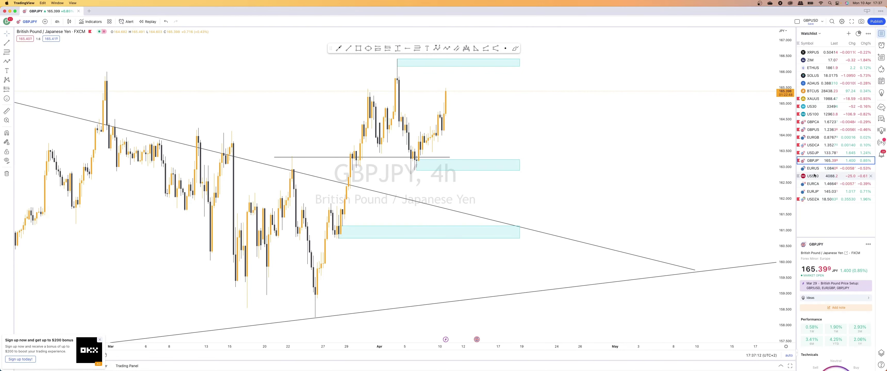
left_click(814, 198)
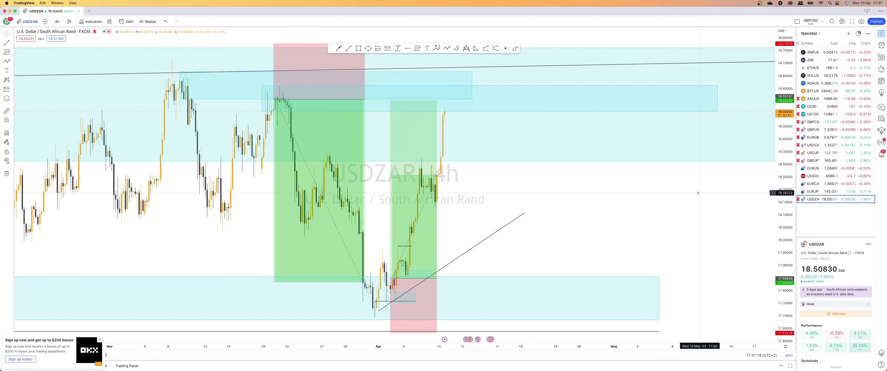
Widen the USDZAR long position to the right, zoom out, and select the upper cyan zone.
left_click_drag(437, 278, 463, 279)
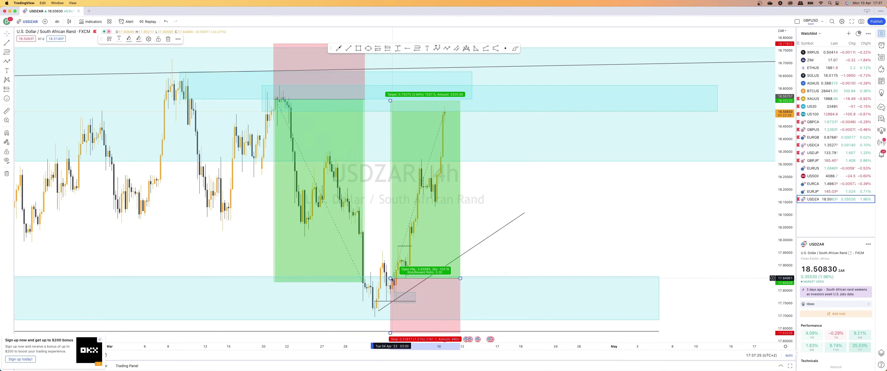
left_click(544, 225)
scroll(543, 226, "down", 3)
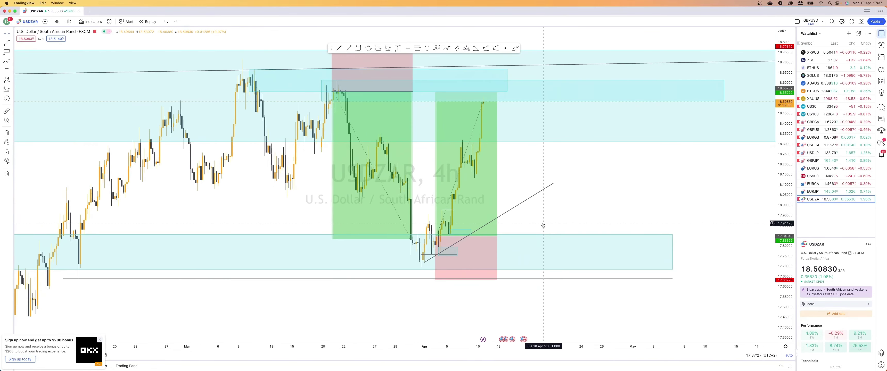
scroll(543, 225, "down", 2)
left_click(488, 89)
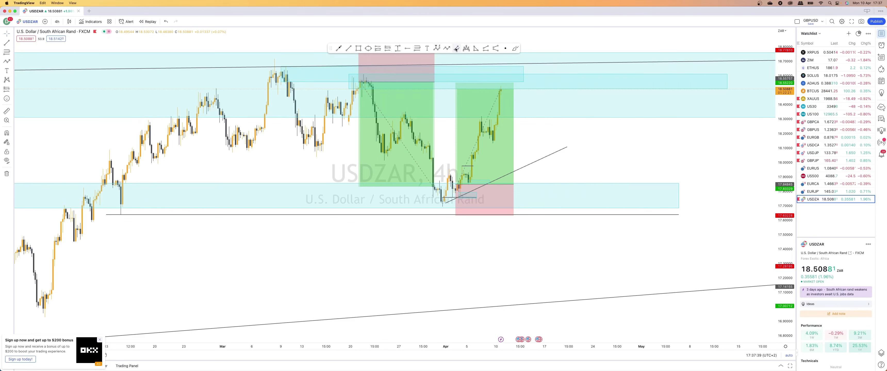
left_click(447, 49)
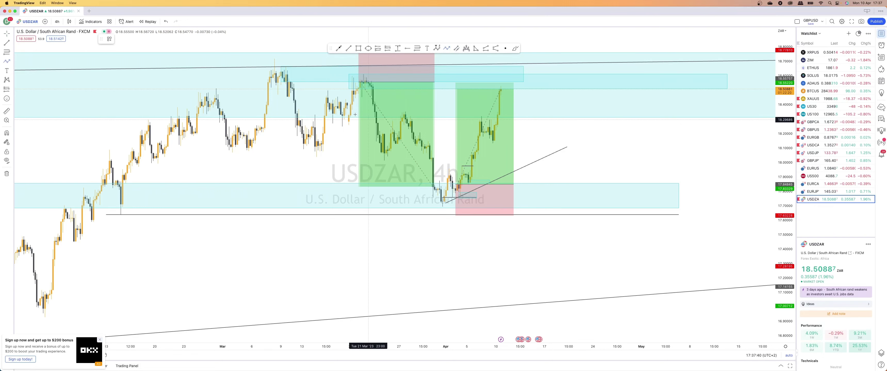
left_click(363, 81)
left_click(386, 152)
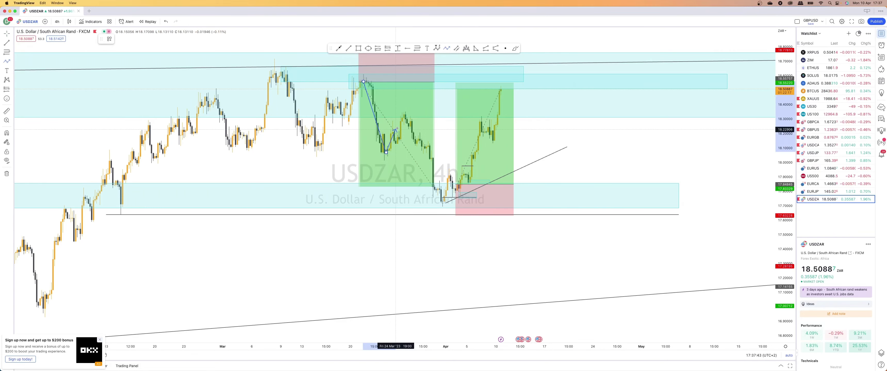
left_click(406, 120)
left_click(441, 201)
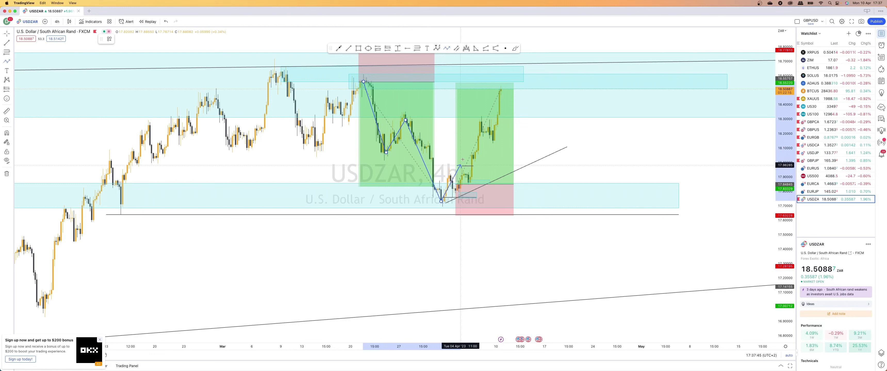
left_click(481, 123)
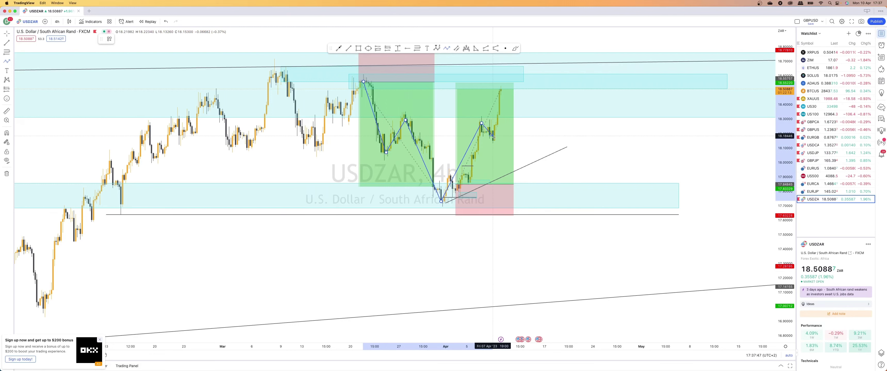
left_click(494, 137)
left_click(513, 87)
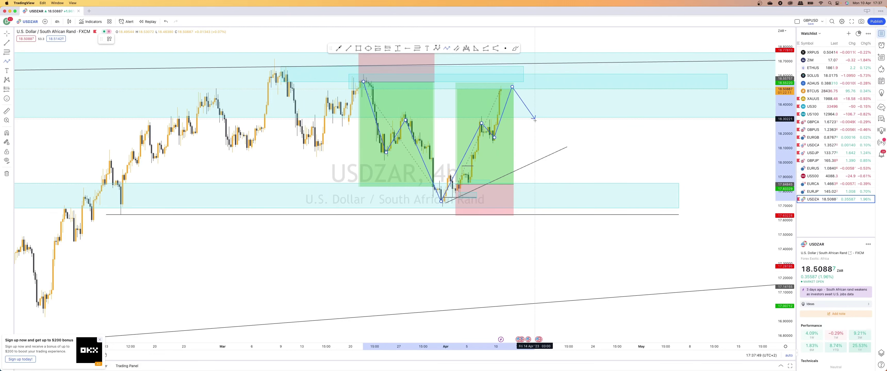
left_click(536, 121)
left_click(558, 90)
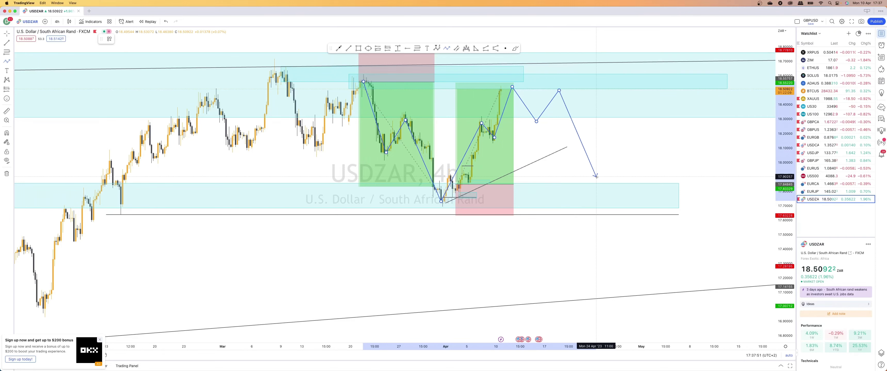
left_click(597, 177)
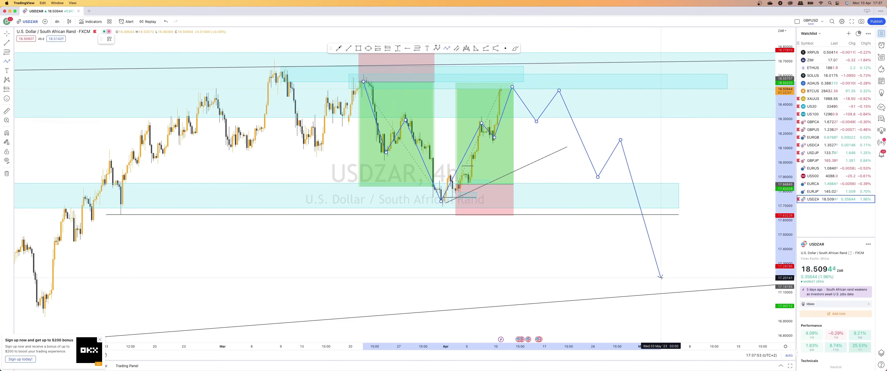
left_click(676, 290)
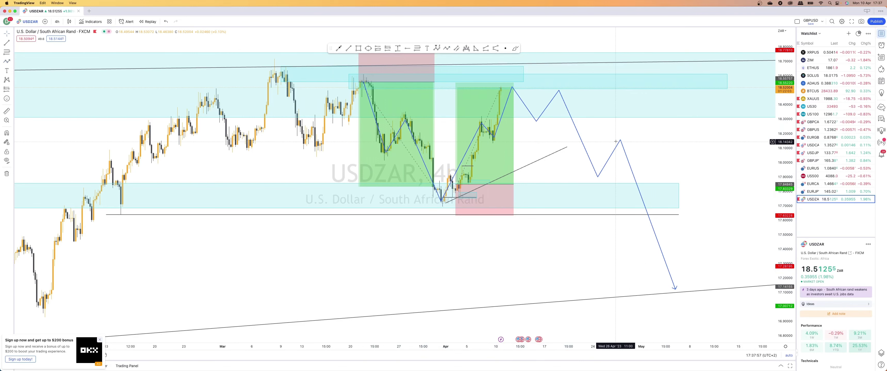
key("Delete")
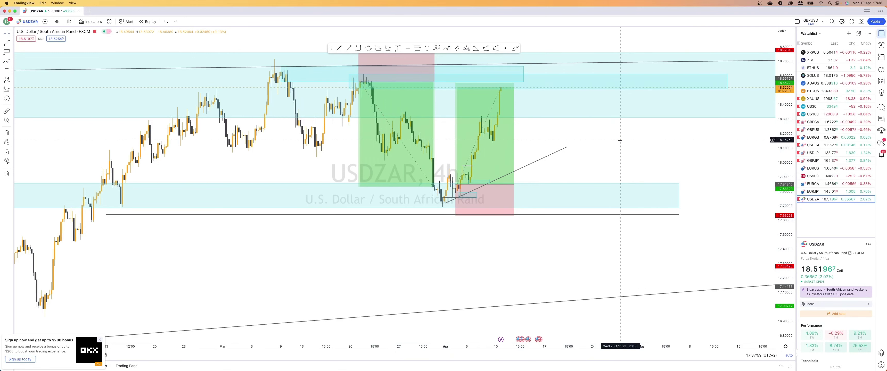
scroll(620, 141, "down", 2)
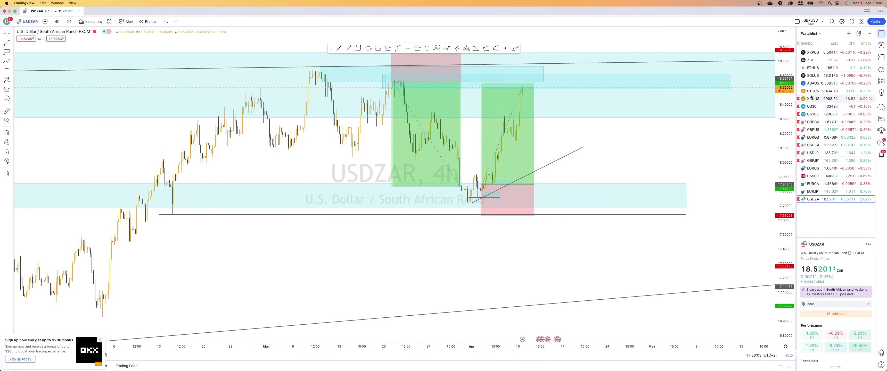
On XAUUSD, place a long position at the support zone with a tighter stop, 2014 target and shorter span.
left_click(813, 99)
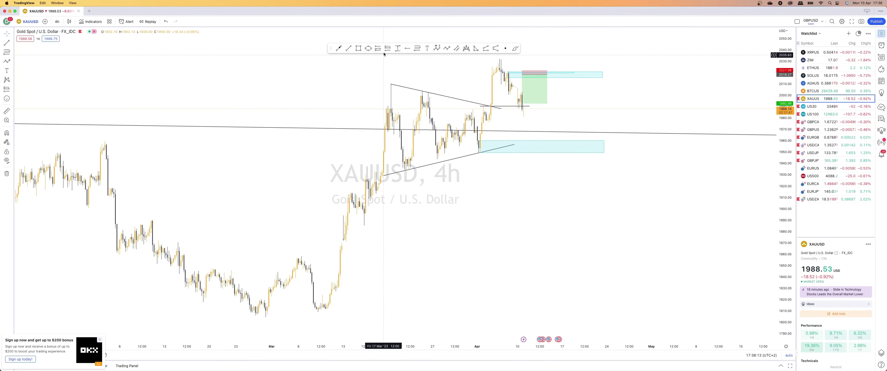
left_click(567, 145)
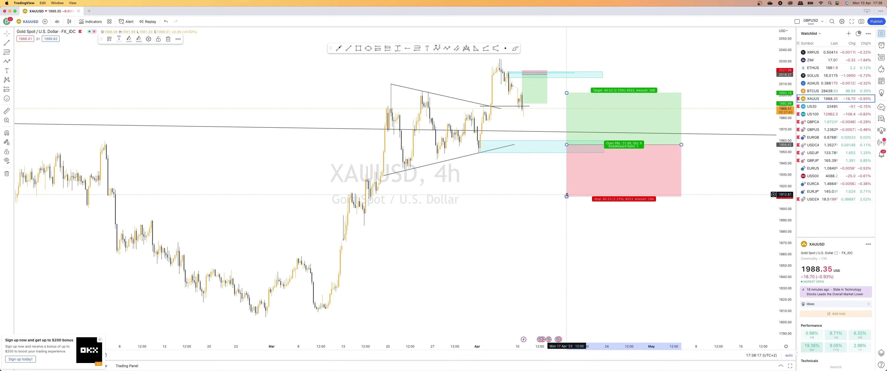
left_click_drag(567, 182, 567, 154)
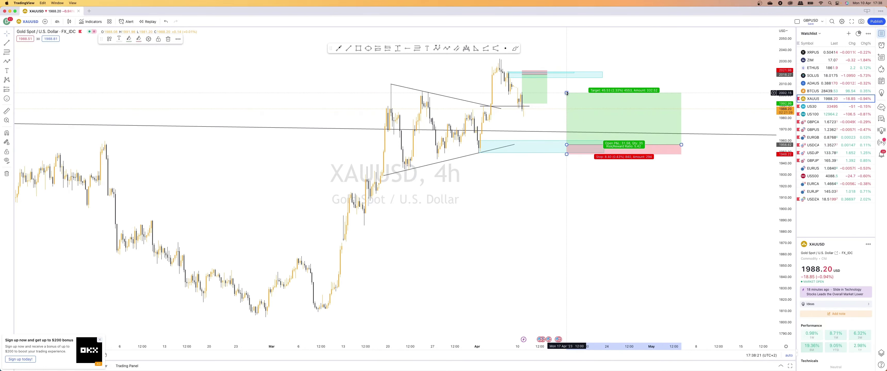
left_click_drag(566, 93, 568, 80)
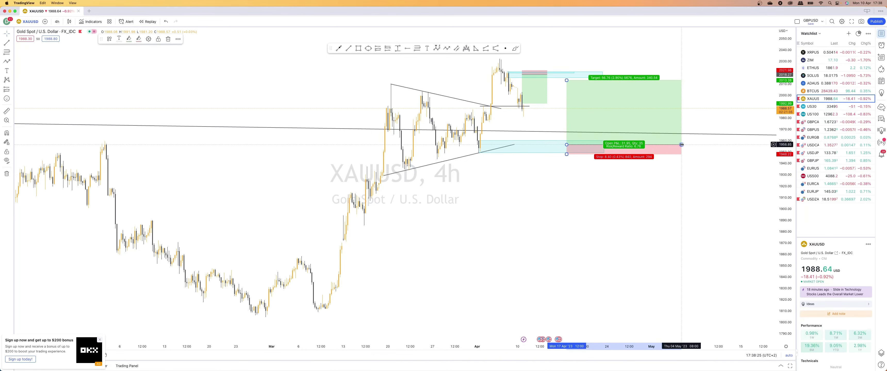
left_click_drag(681, 145, 603, 142)
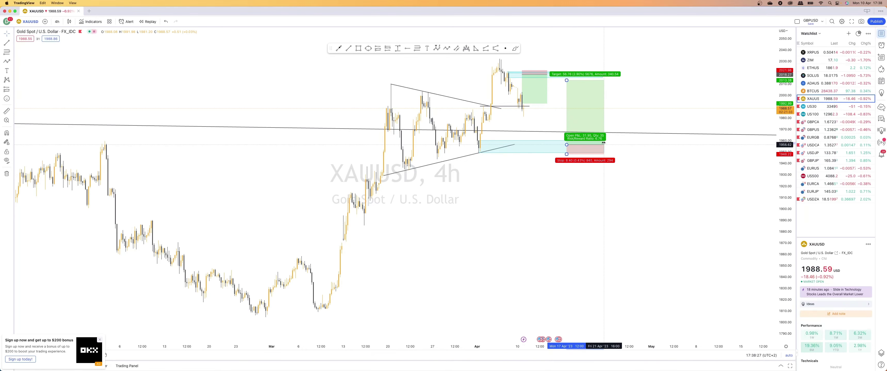
left_click(542, 82)
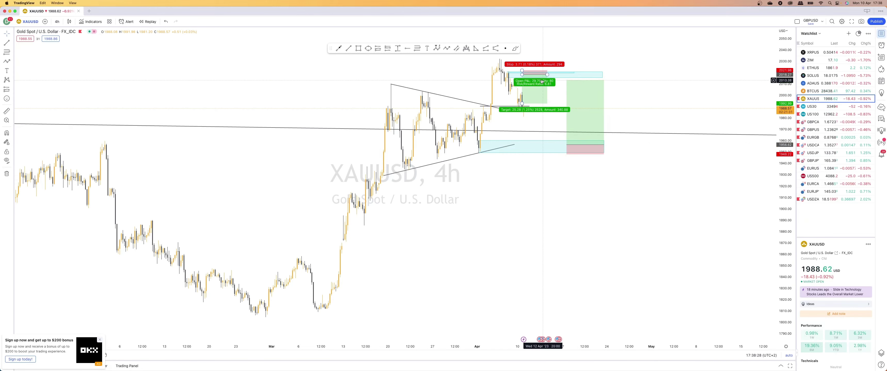
left_click(555, 92)
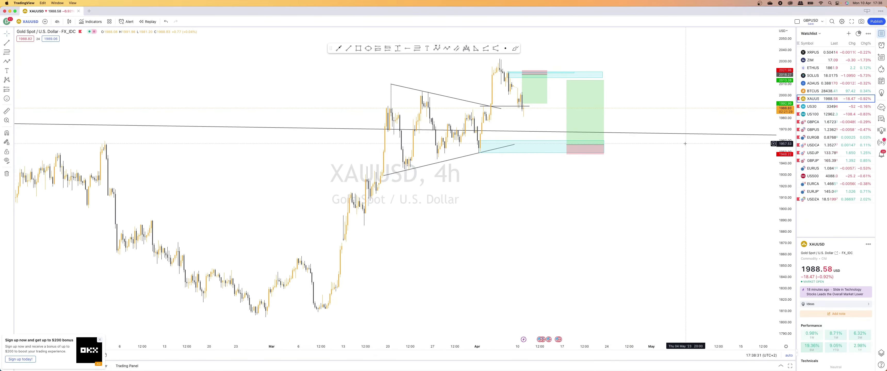
scroll(685, 143, "down", 2)
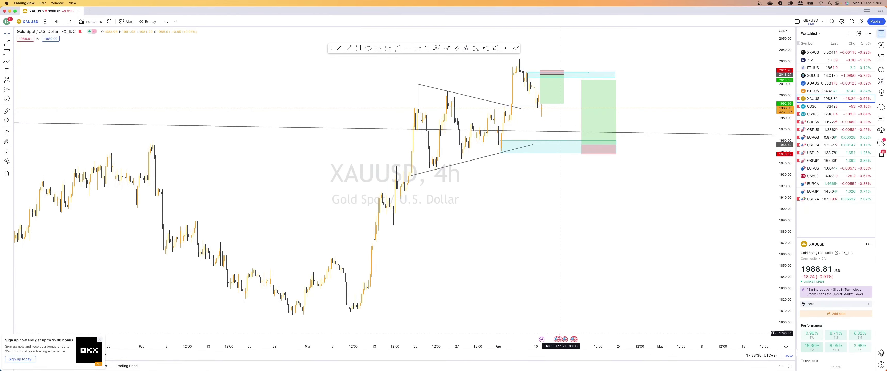
mouse_move(557, 339)
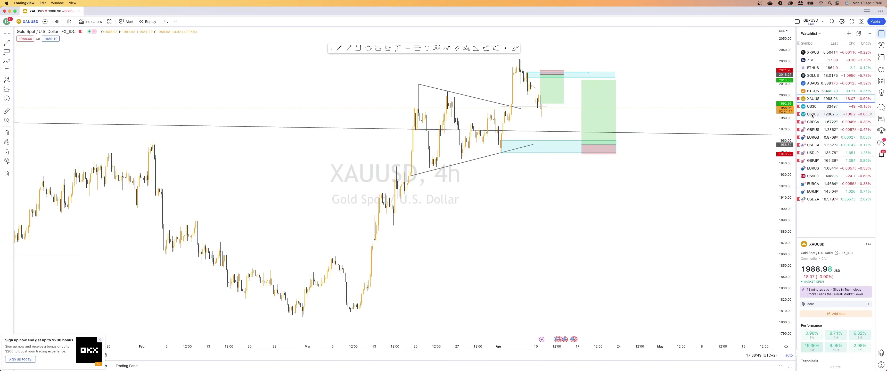
Open EURGBP, then draw and delete a trial cyan rectangle just above current price.
left_click(813, 138)
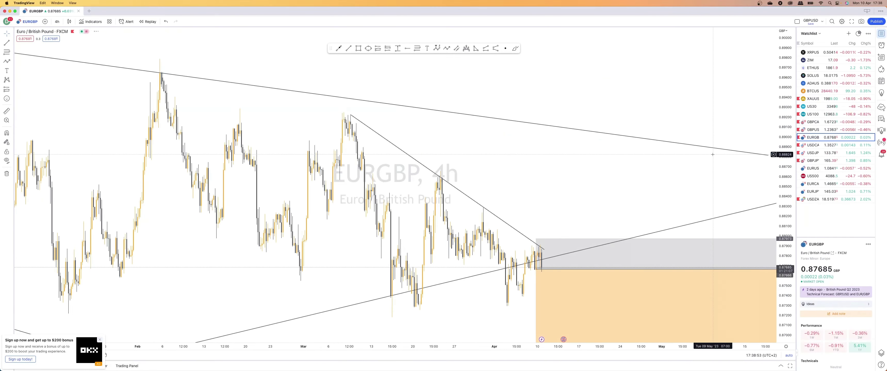
scroll(648, 156, "right", 15)
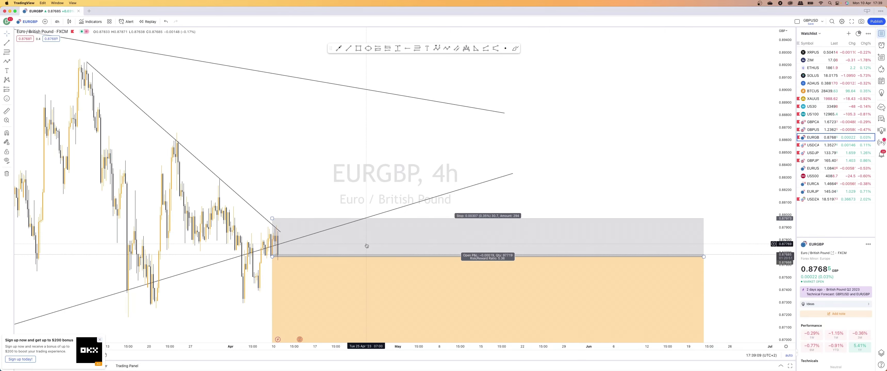
scroll(367, 246, "left", 5)
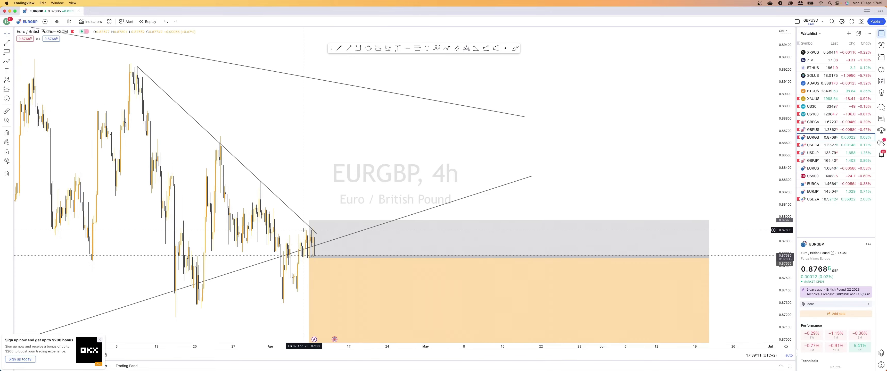
scroll(303, 230, "up", 5)
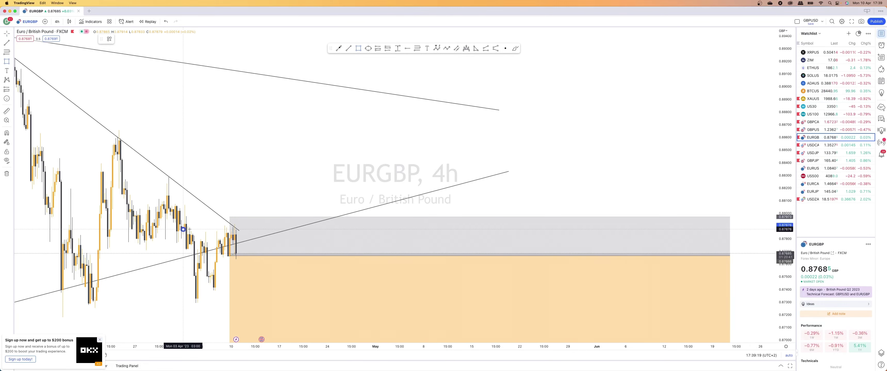
mouse_move(183, 230)
left_mouse_down()
mouse_move(338, 230)
mouse_move(279, 214)
mouse_move(389, 205)
left_mouse_up()
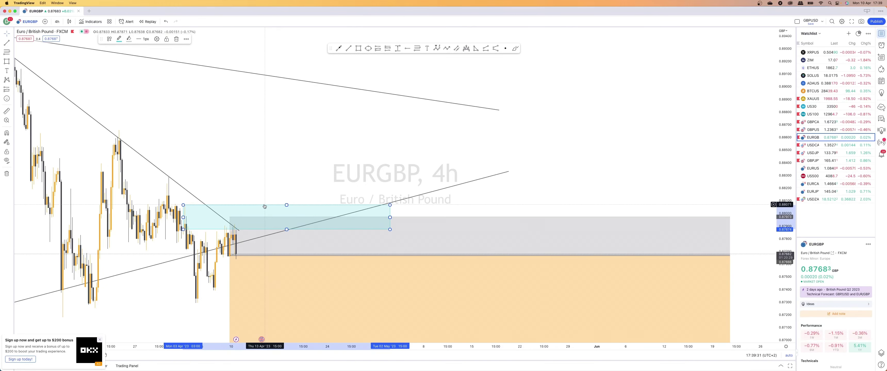
key("BackSpace")
scroll(315, 146, "down", 5)
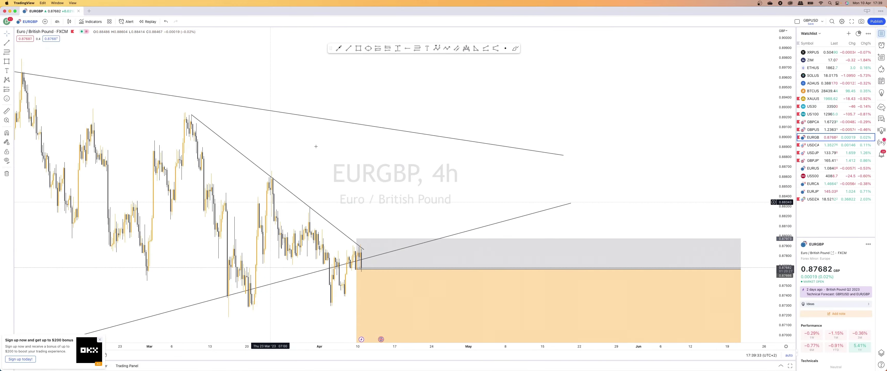
Put EURGBP on the 1-day timeframe and brush a freehand arc over the February–March highs.
left_click(57, 22)
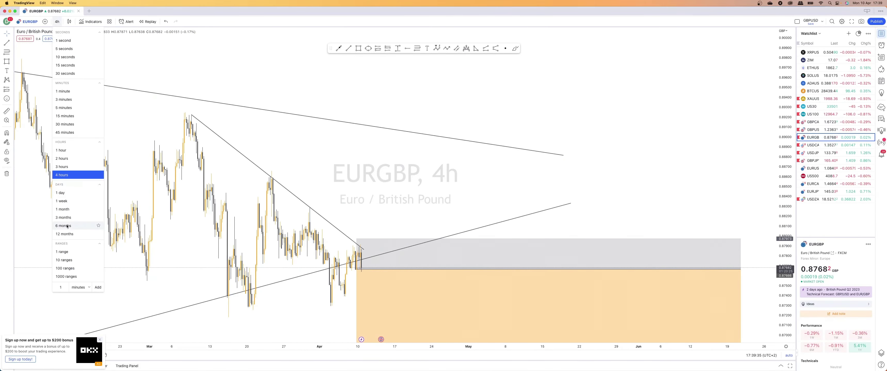
left_click(61, 193)
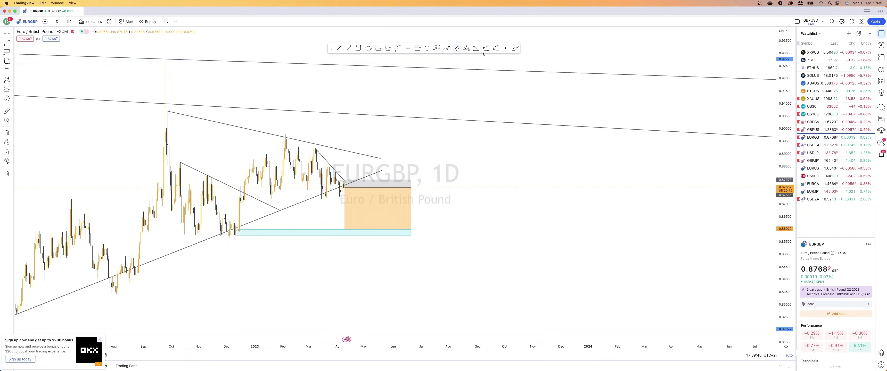
left_click(515, 49)
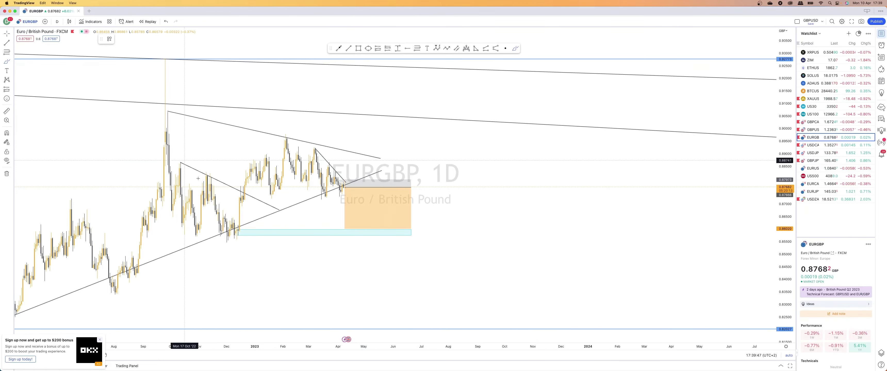
mouse_move(231, 174)
left_mouse_down()
mouse_move(258, 142)
mouse_move(299, 135)
mouse_move(325, 141)
mouse_move(365, 180)
left_mouse_up()
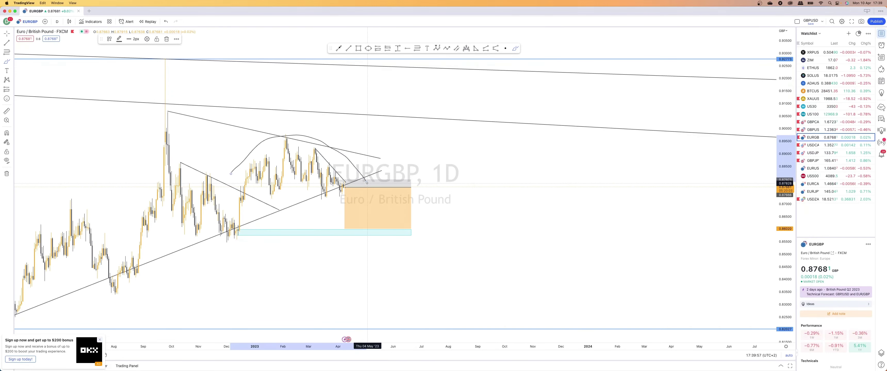
Brush a downward projected path from the latest candle toward the cyan demand zone, discarding a stray stroke.
left_click_drag(366, 182, 387, 159)
key("super+z")
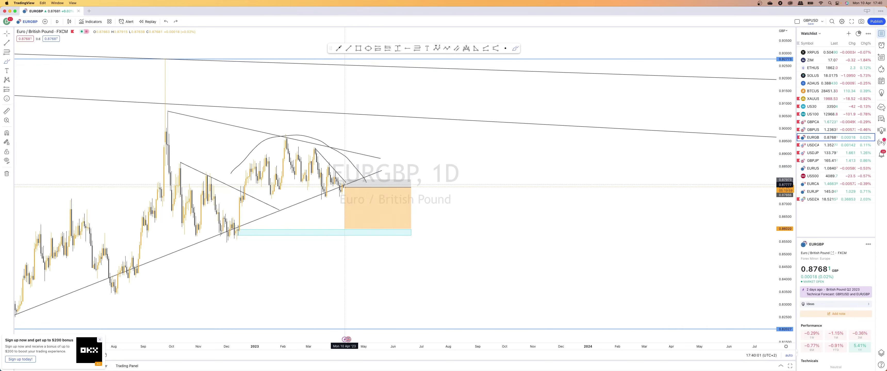
mouse_move(308, 151)
left_mouse_down()
mouse_move(349, 203)
mouse_move(365, 193)
mouse_move(372, 201)
mouse_move(379, 229)
left_mouse_up()
scroll(262, 228, "down", 3)
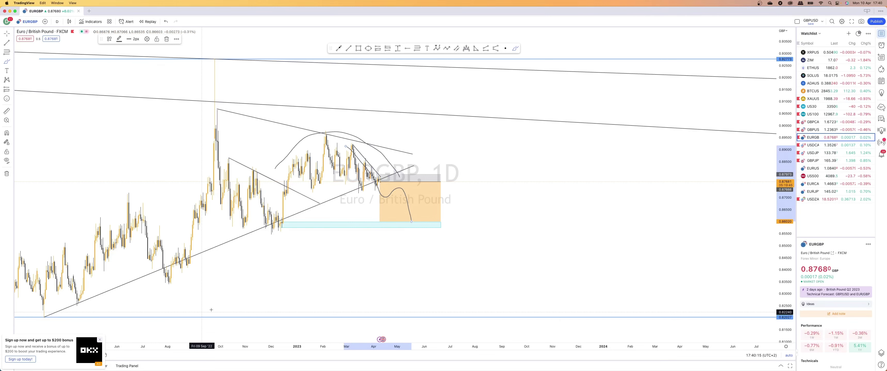
Undo the freehand drawings and enter 4h to return EURGBP to 4-hour candles.
key("super+z")
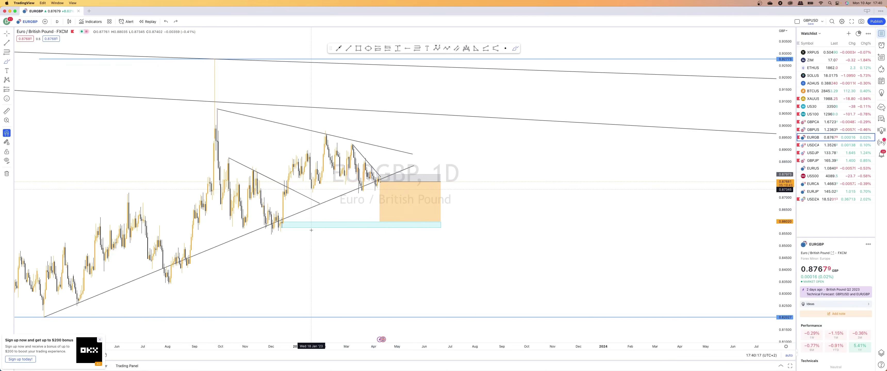
type("4h")
key("Return")
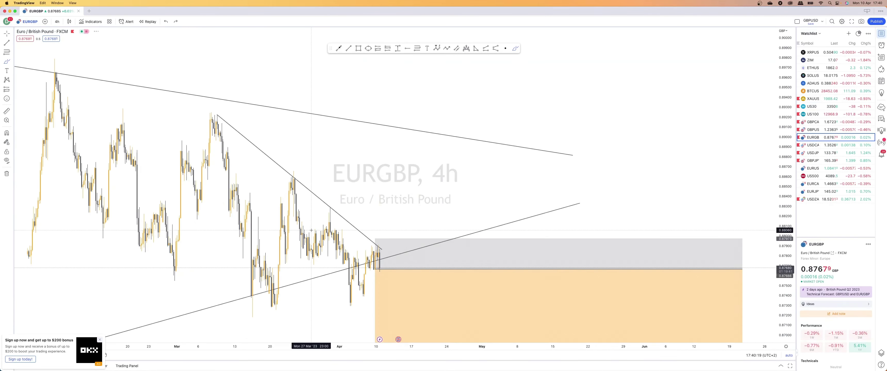
scroll(351, 139, "down", 5)
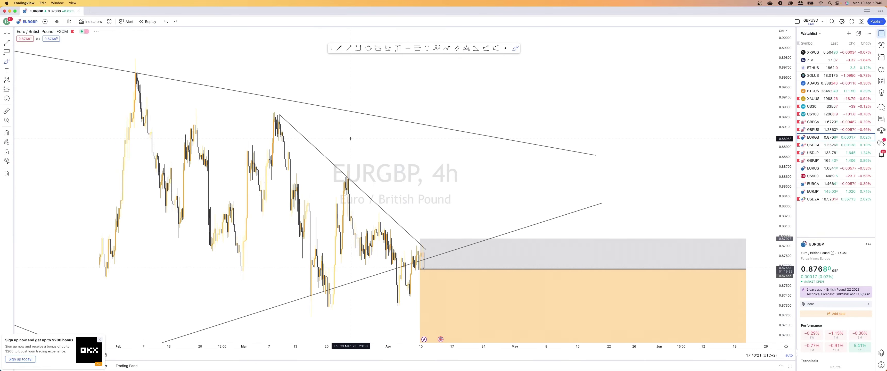